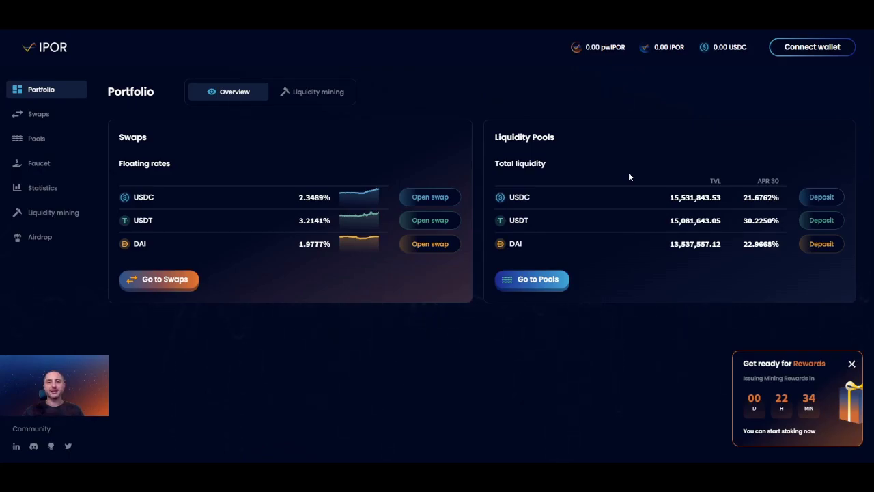
Step: Connect the MetaMask wallet to the IPOR app and open the liquidity mining page
left_click(815, 48)
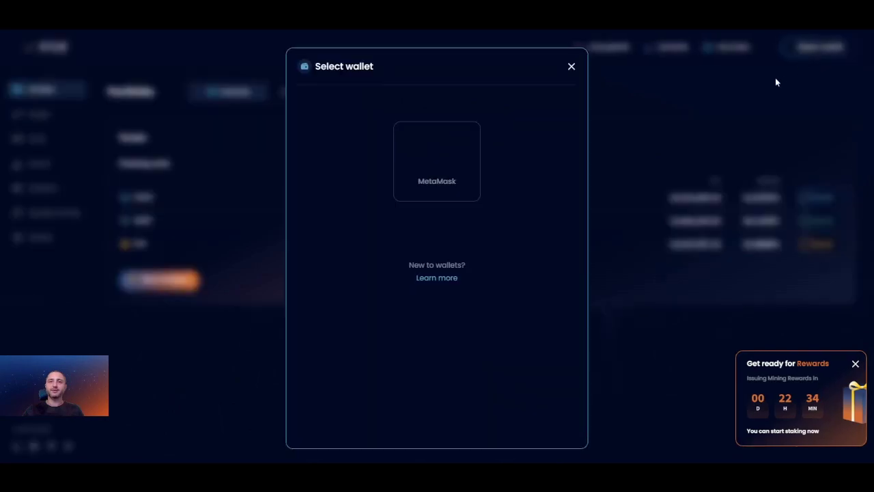
left_click(444, 168)
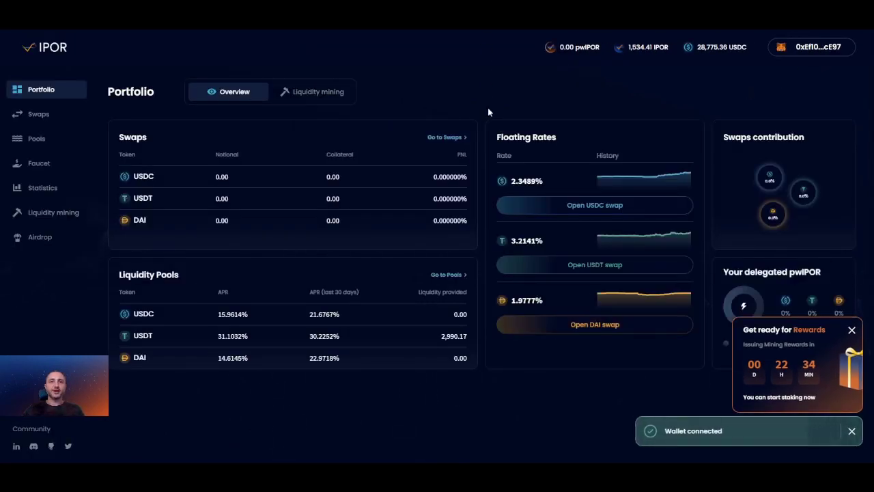
left_click(54, 216)
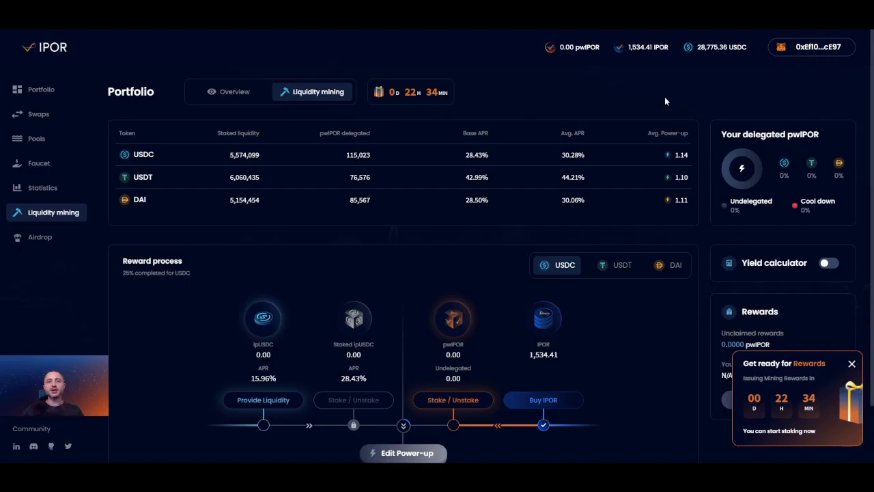
Step: Examine the wallet's token balances, the delegated pwIPOR column and the reward process status for USDC
left_click_drag(560, 55, 729, 62)
left_click(699, 47)
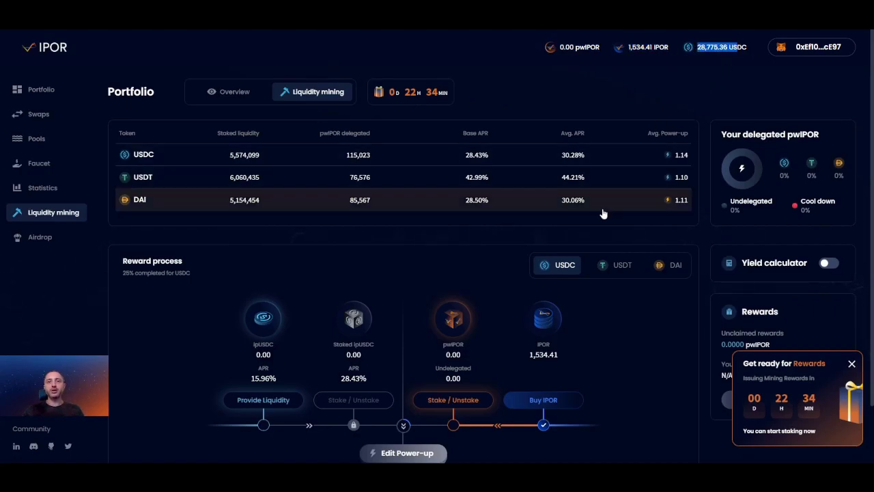
left_click(712, 62)
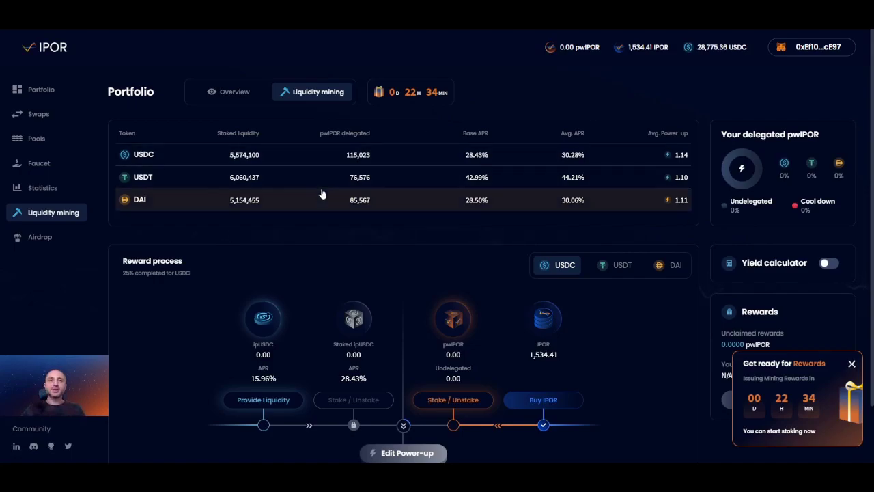
left_click_drag(320, 134, 383, 137)
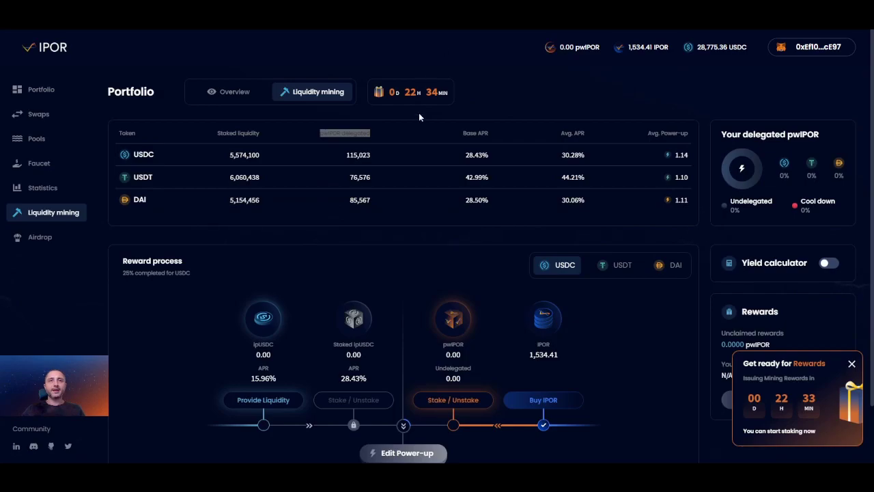
scroll(429, 295, "down", 1)
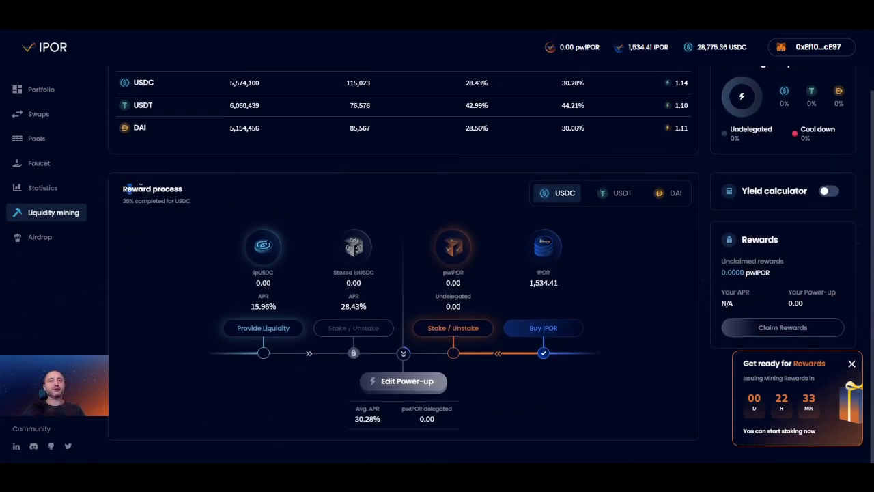
left_click_drag(127, 187, 191, 202)
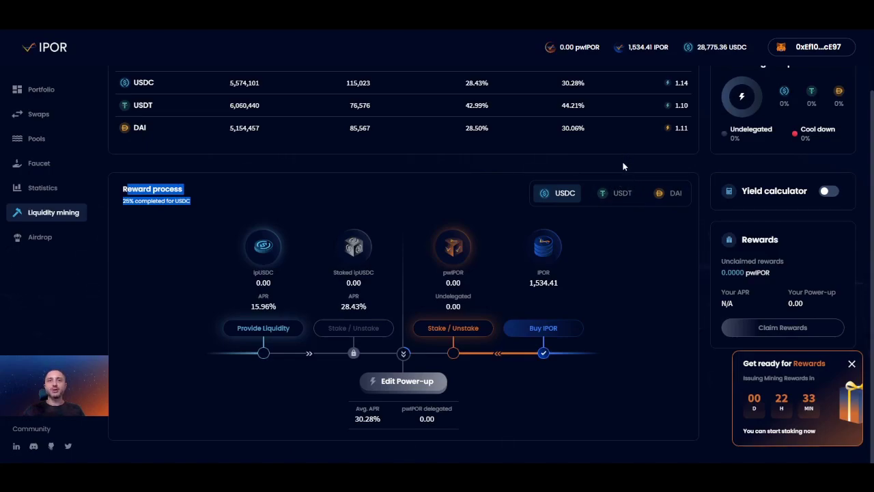
Step: Compare the reward process for USDT and DAI, ending on the USDC view
left_click(616, 194)
left_click(670, 193)
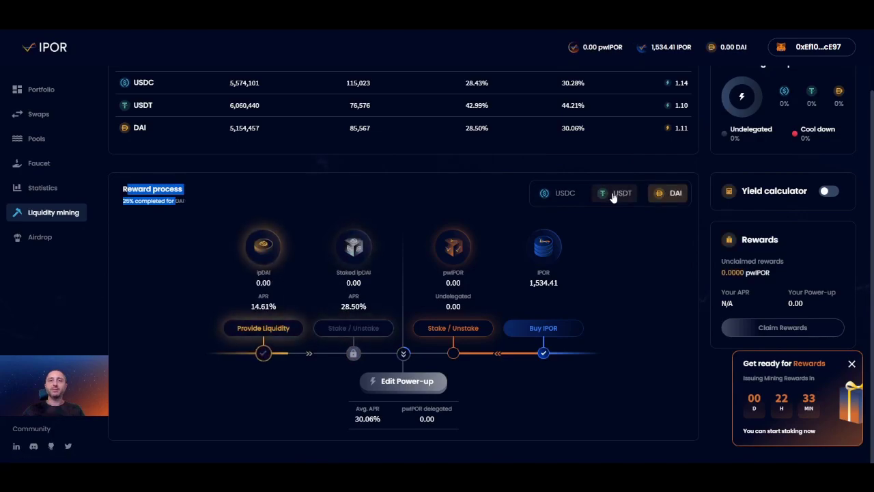
left_click(617, 194)
left_click(558, 194)
left_click(604, 194)
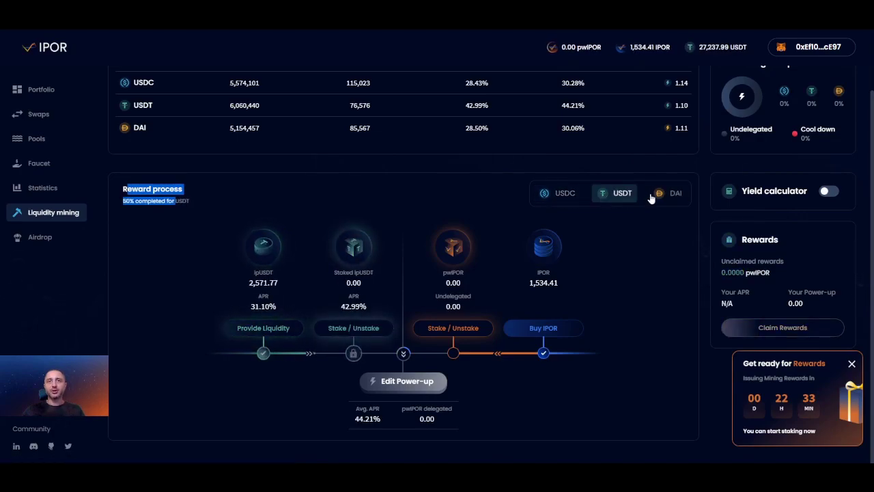
left_click(659, 197)
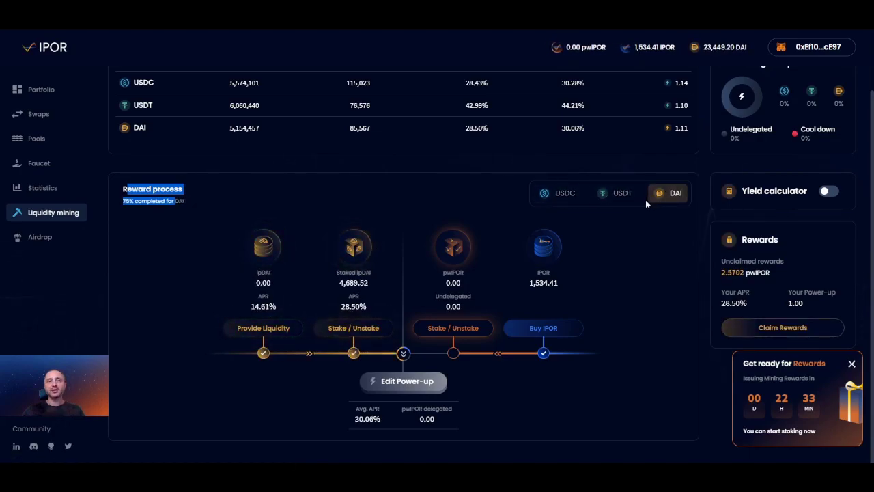
left_click(618, 193)
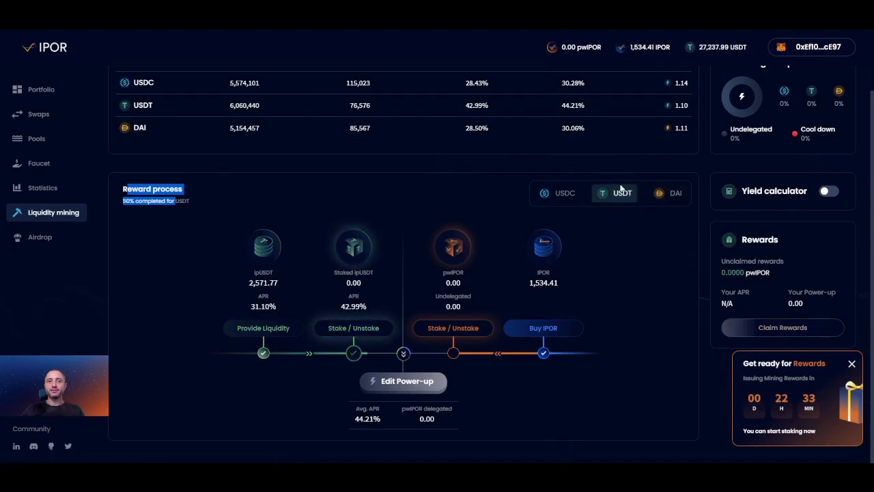
left_click(575, 196)
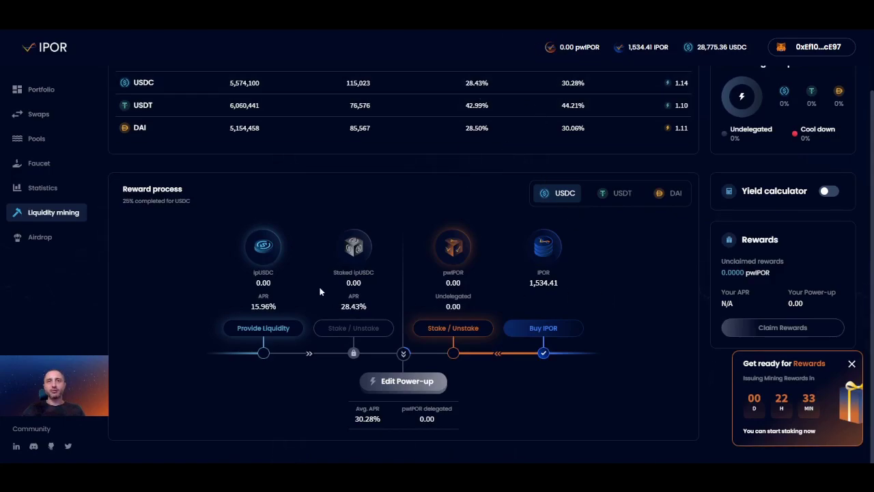
Step: Examine the APRs for ipUSDC and staked ipUSDC and the IPOR balance in the USDC reward process
left_click_drag(250, 307, 280, 308)
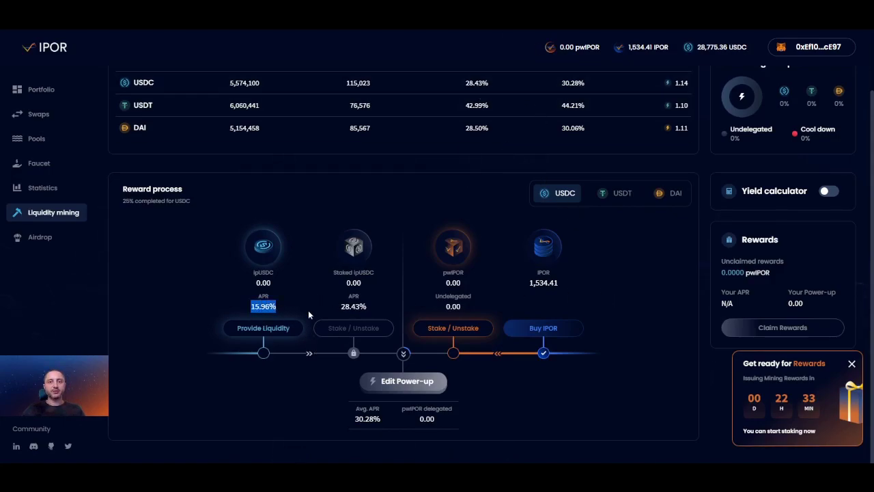
left_click_drag(340, 308, 372, 311)
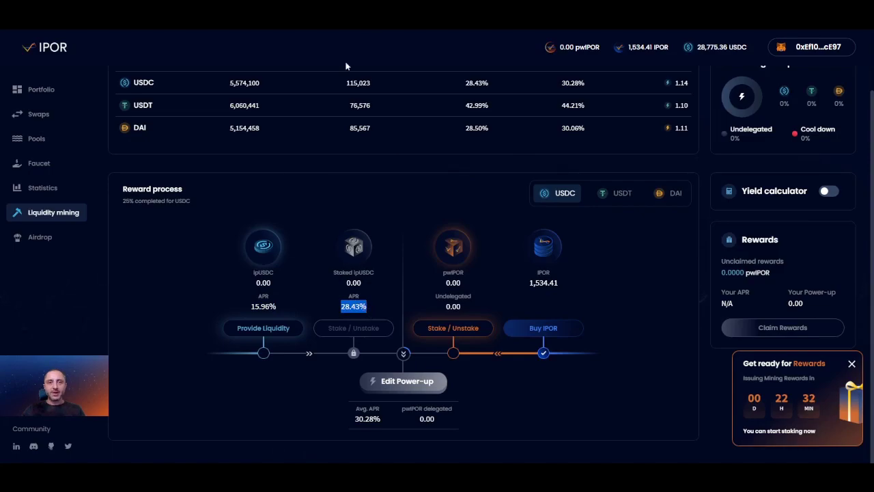
left_click(264, 304)
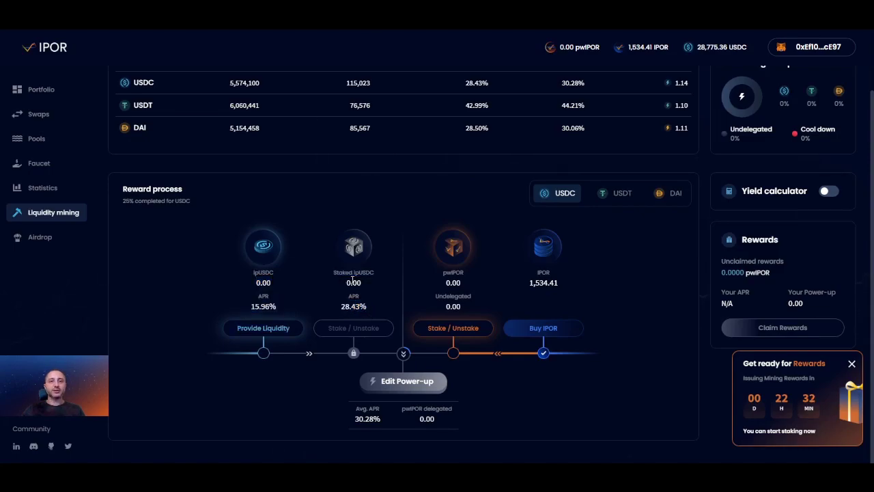
double_click(545, 283)
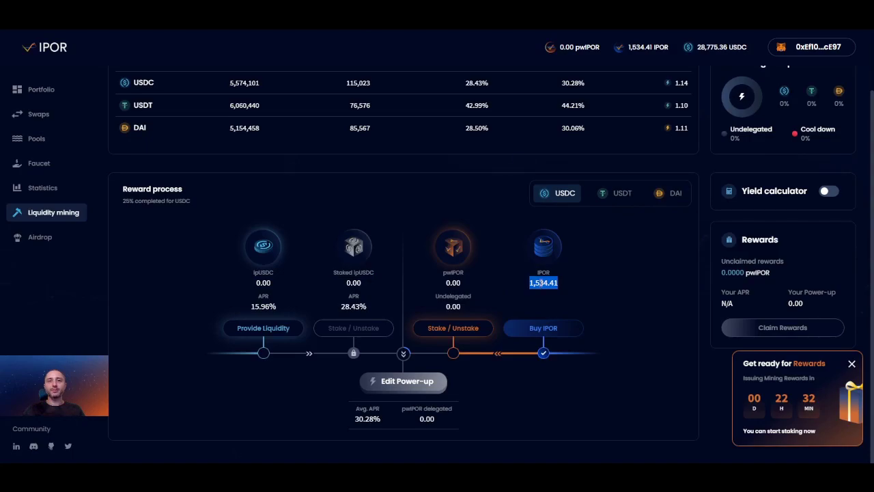
left_click(544, 283)
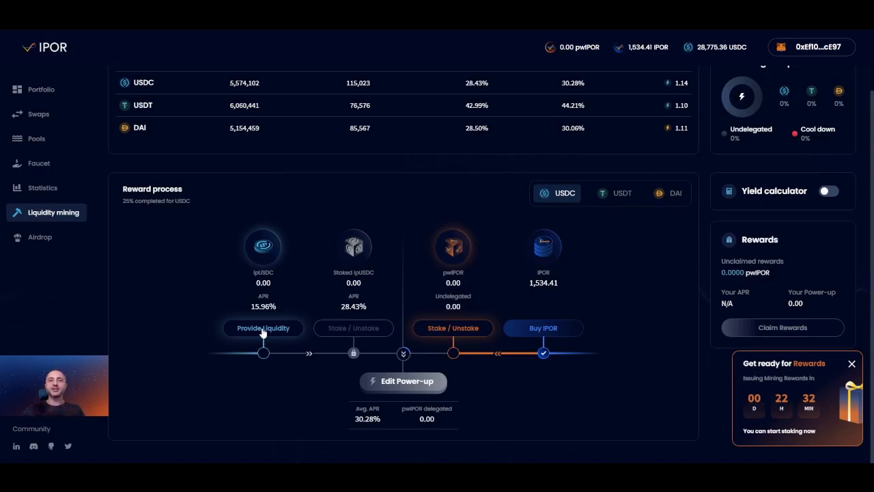
left_click_drag(253, 307, 270, 307)
left_click_drag(252, 309, 277, 308)
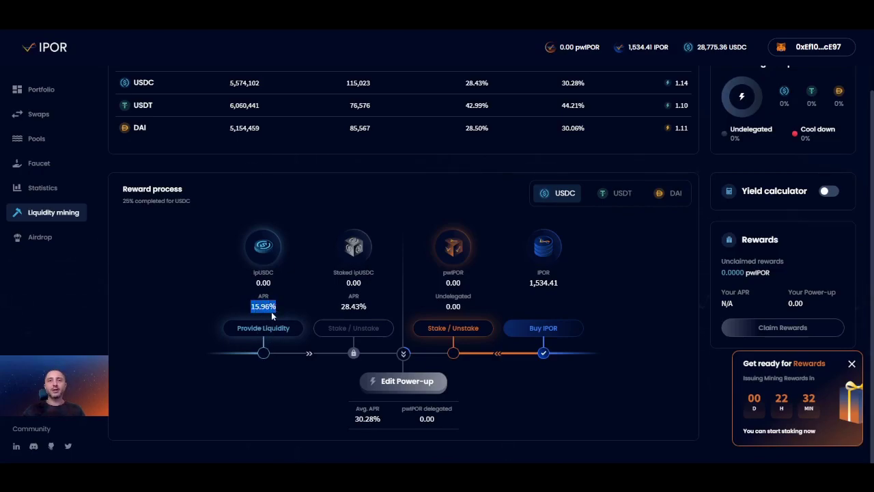
left_click(203, 307)
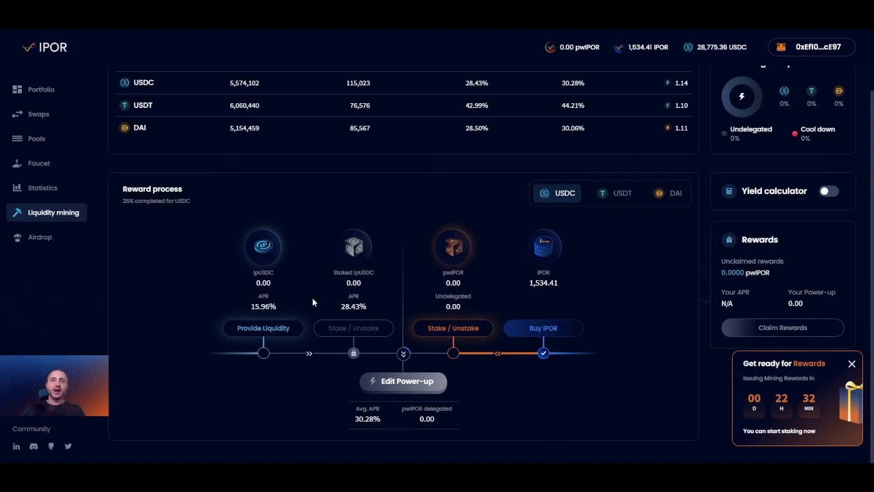
Step: View the USDC liquidity deposit form and the Pools page's deposit option, ending back on the liquidity mining page
left_click(265, 329)
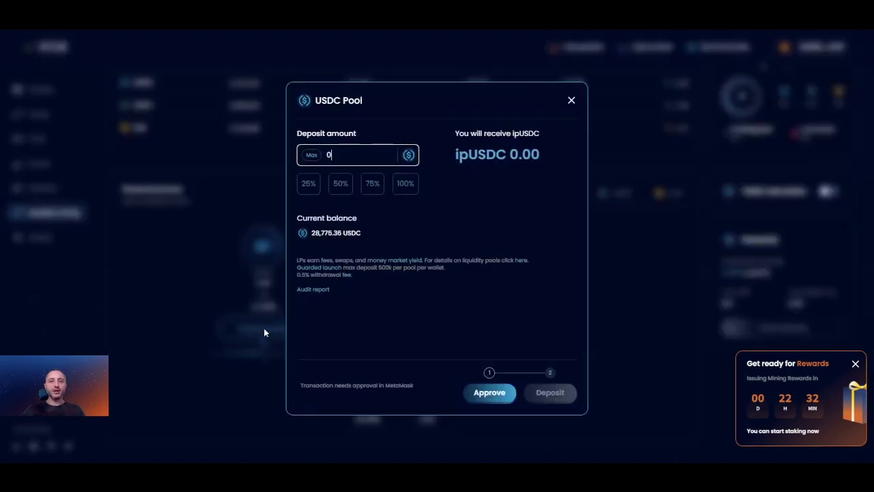
left_click(572, 101)
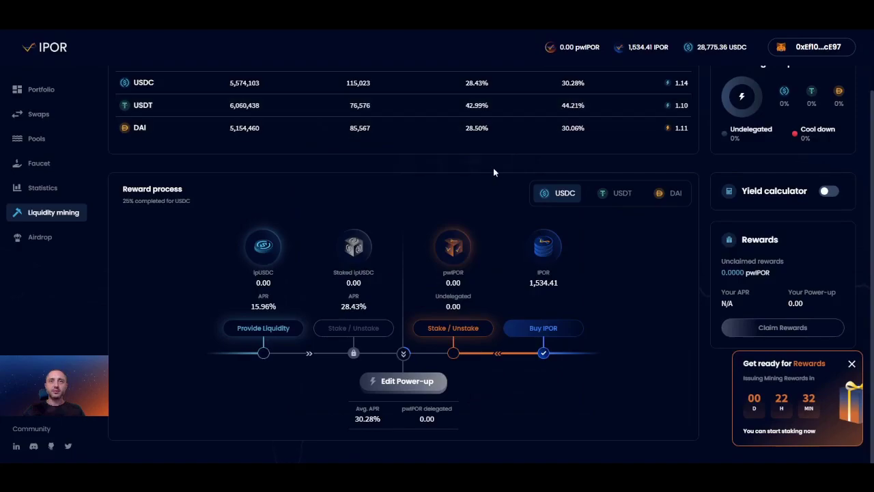
left_click(31, 140)
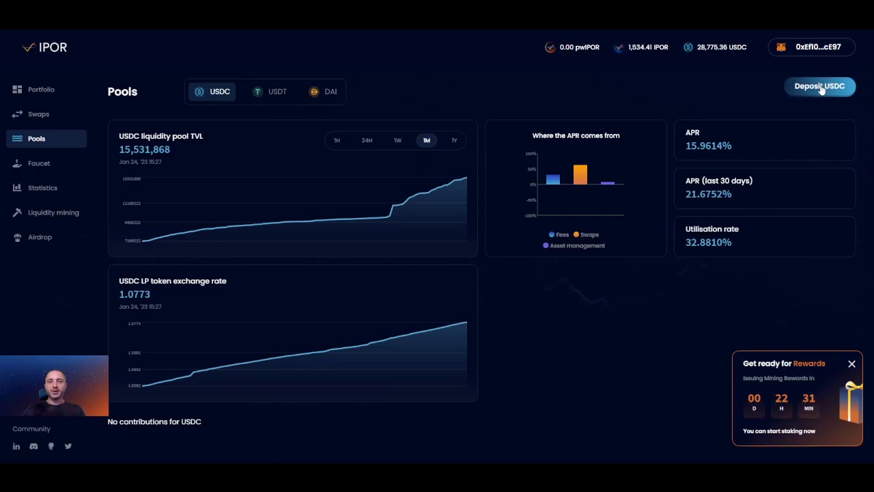
left_click(62, 212)
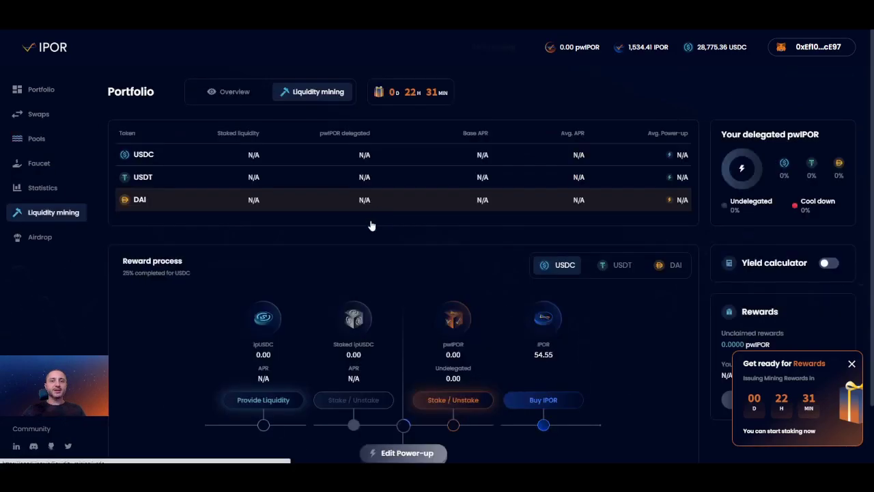
Step: Deposit 50% of the USDC balance (14,387.68 USDC) into the USDC liquidity pool and confirm the transaction in MetaMask
left_click(265, 404)
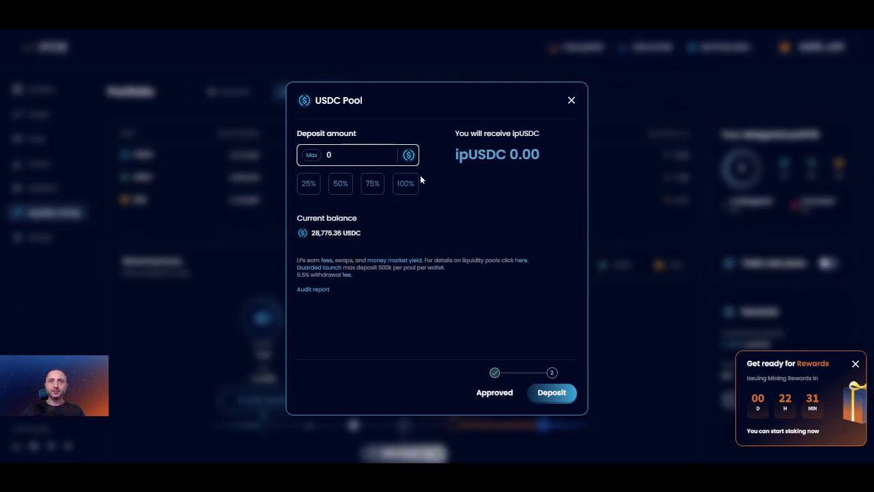
left_click(340, 185)
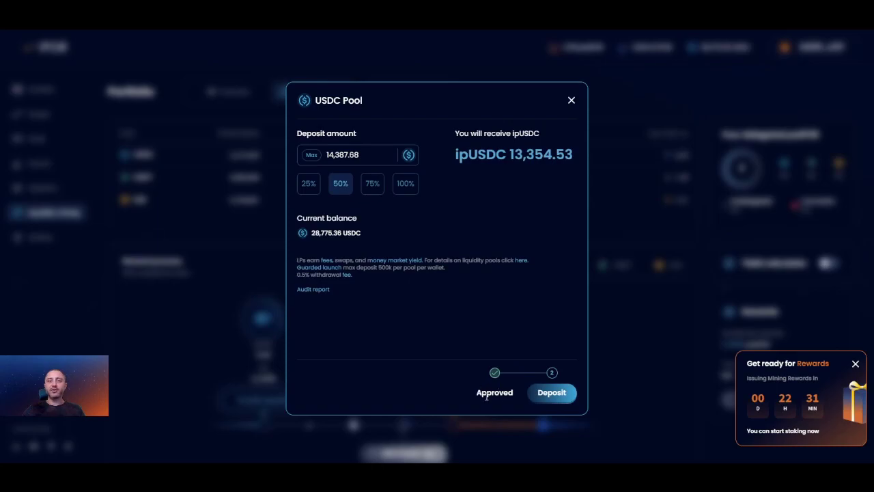
left_click_drag(481, 395, 515, 395)
left_click(514, 395)
left_click(499, 393)
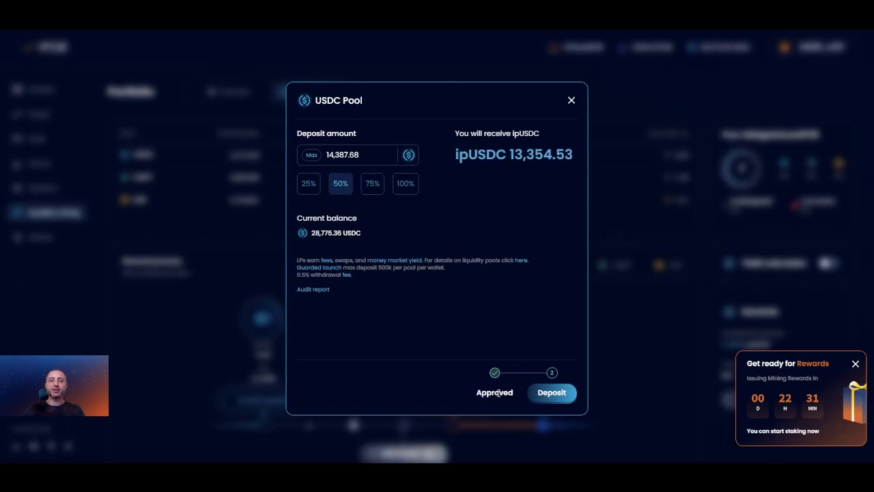
left_click(553, 394)
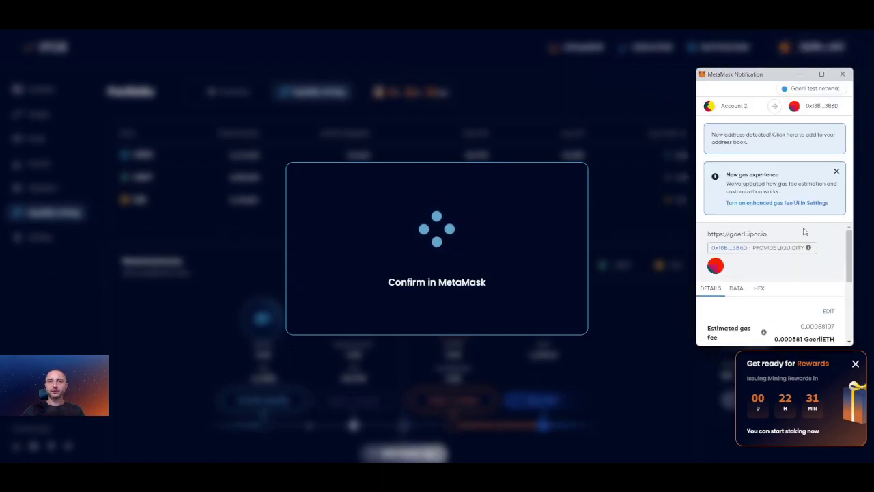
mouse_move(808, 247)
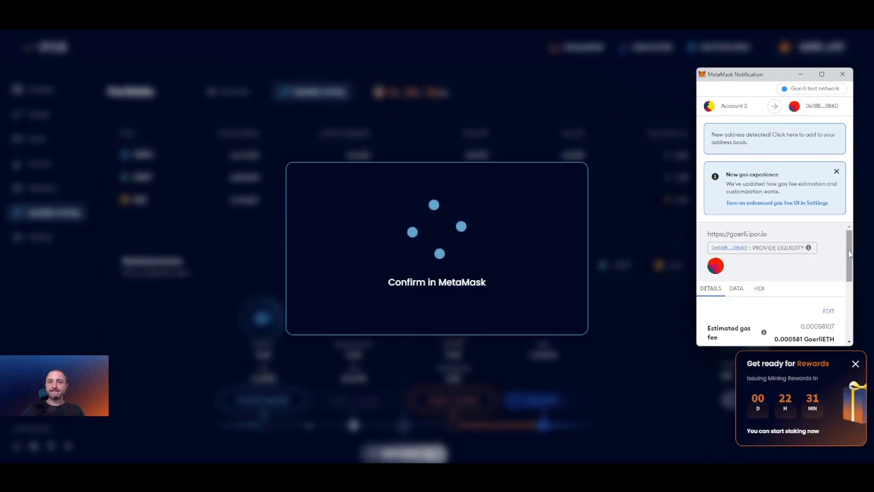
scroll(813, 273, "down", 5)
left_click(806, 326)
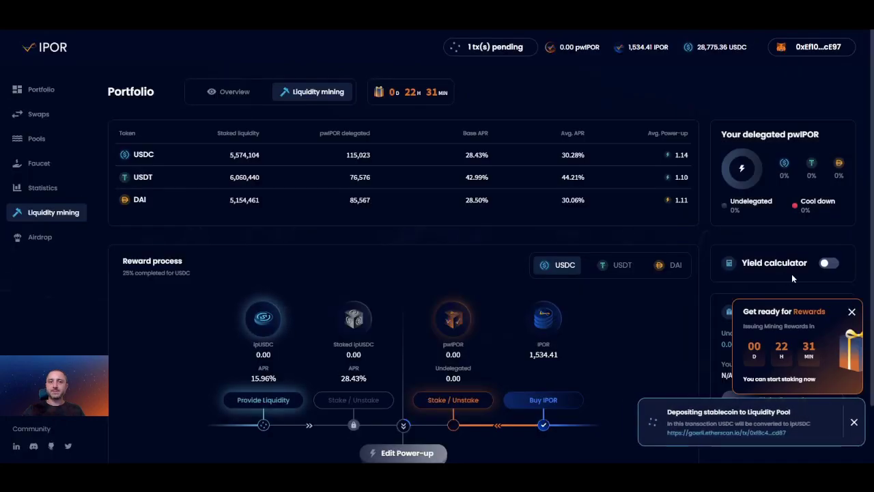
Step: Stake 100% of the available ipUSDC (13,354.52) from the USDC reward process and confirm the transaction in MetaMask
scroll(623, 344, "down", 1)
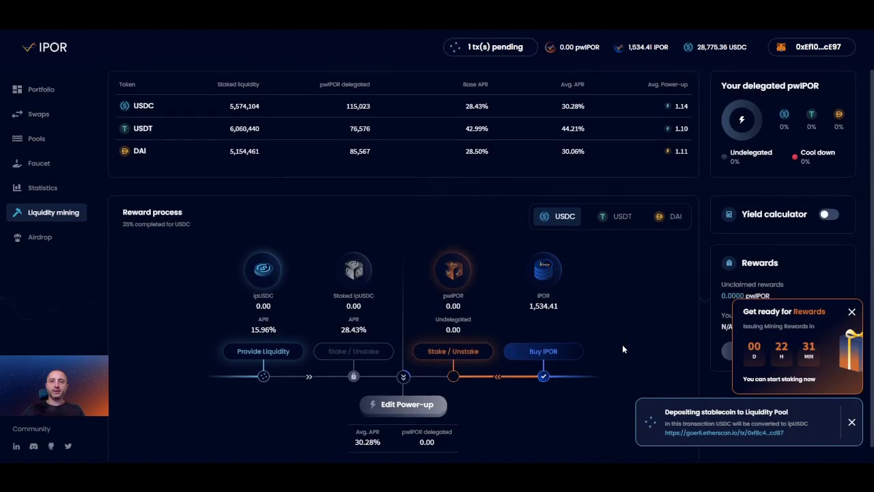
scroll(623, 349, "down", 1)
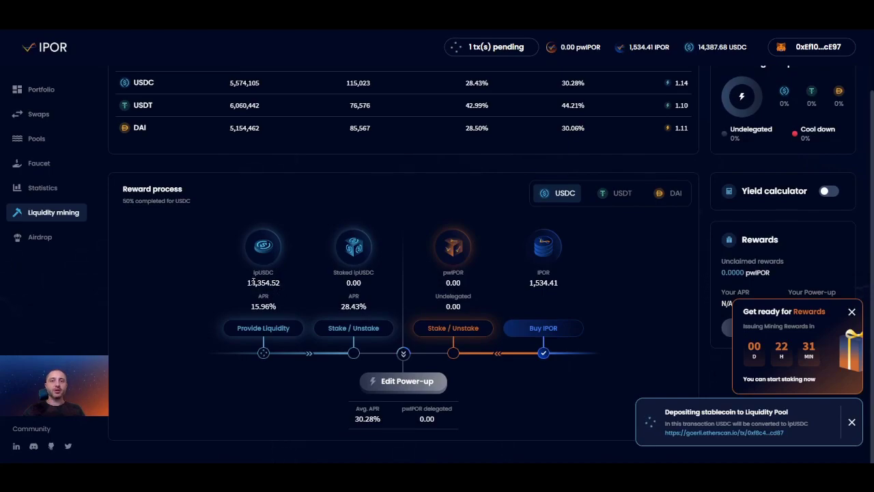
left_click_drag(253, 271, 273, 278)
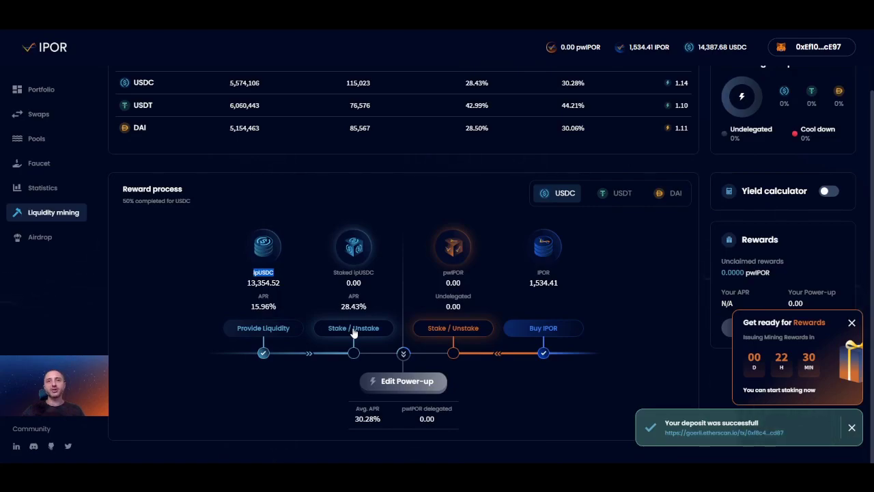
left_click(353, 329)
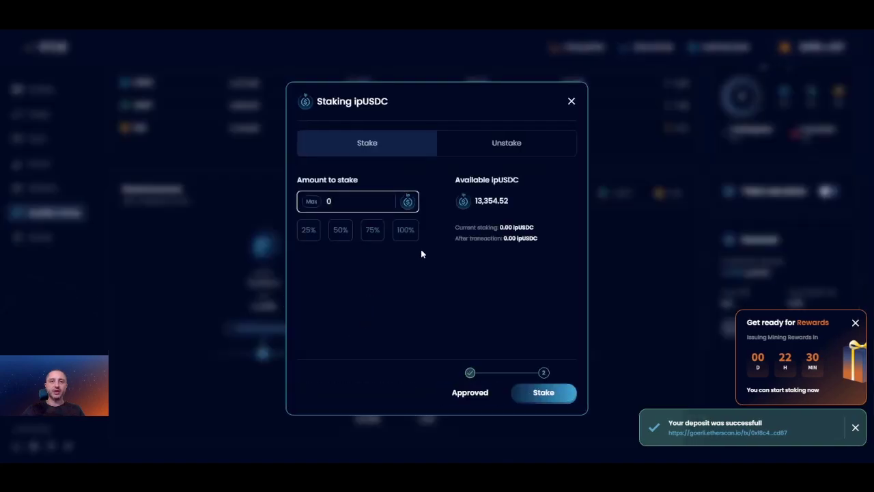
left_click(341, 234)
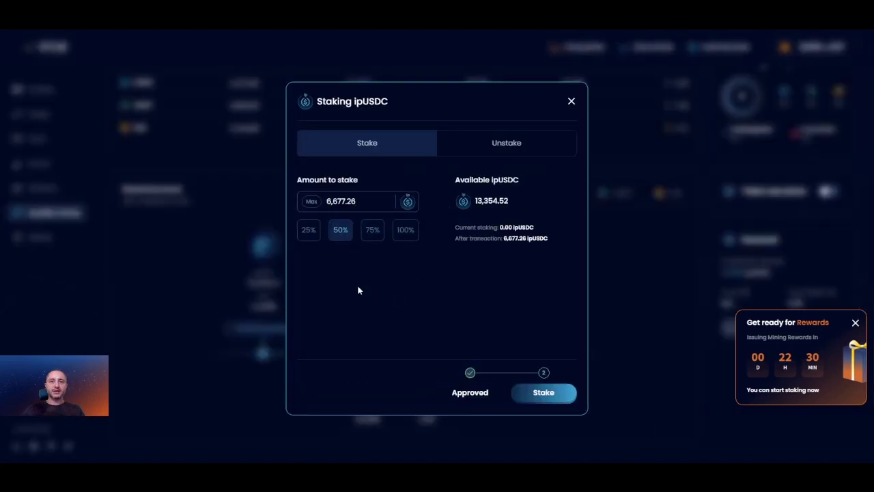
left_click(403, 232)
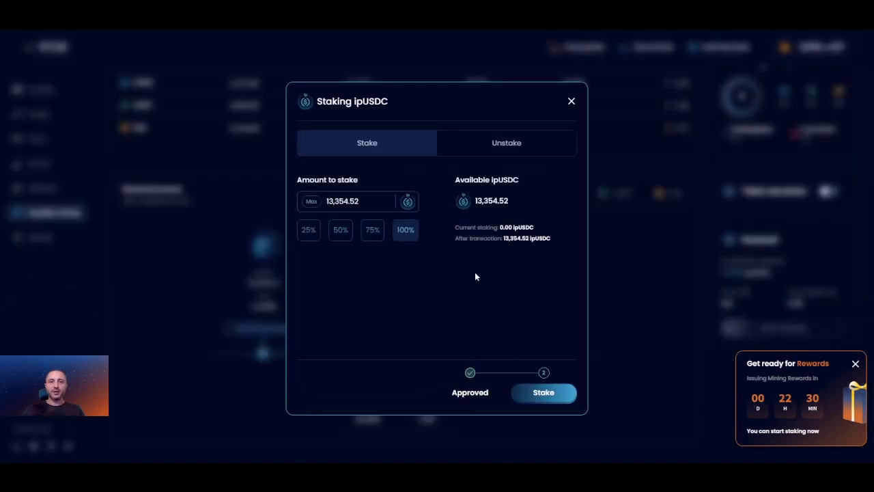
left_click(544, 395)
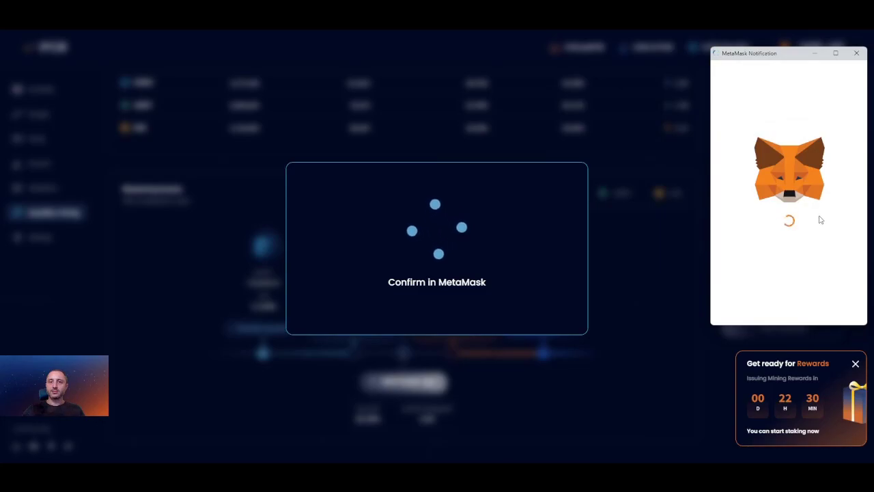
scroll(819, 223, "down", 3)
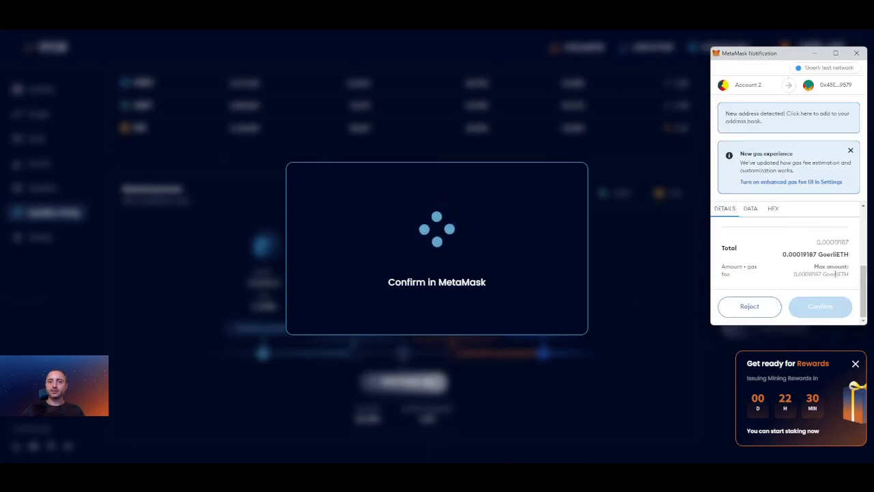
left_click(820, 306)
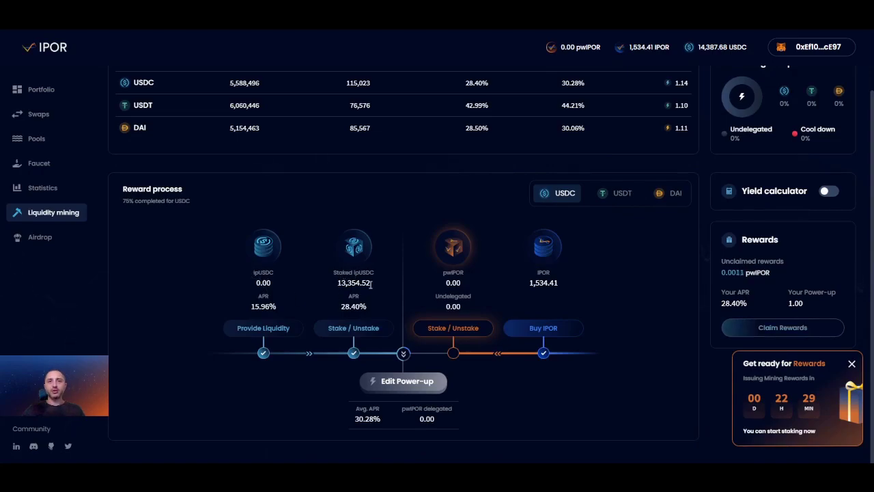
Step: Examine the unclaimed pwIPOR rewards and the IPOR balance in the USDC reward process and the page header
mouse_move(744, 273)
left_mouse_down()
mouse_move(770, 272)
mouse_move(743, 270)
left_mouse_up()
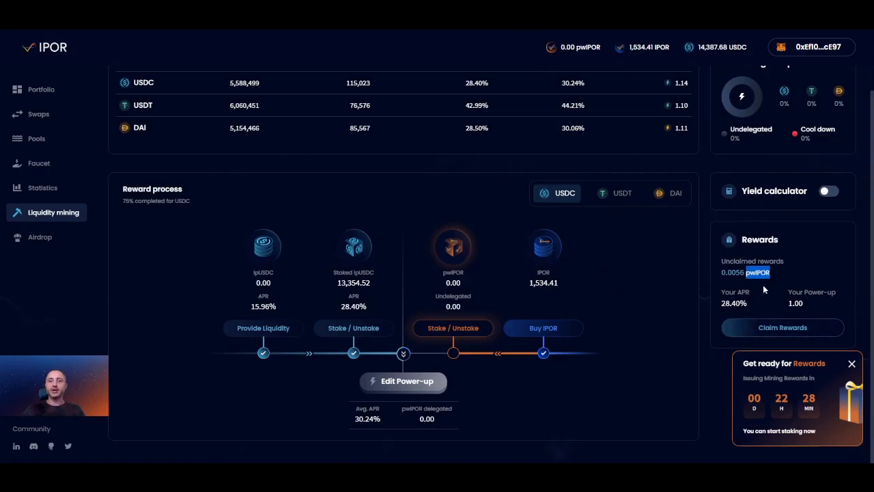
left_click_drag(789, 276, 725, 246)
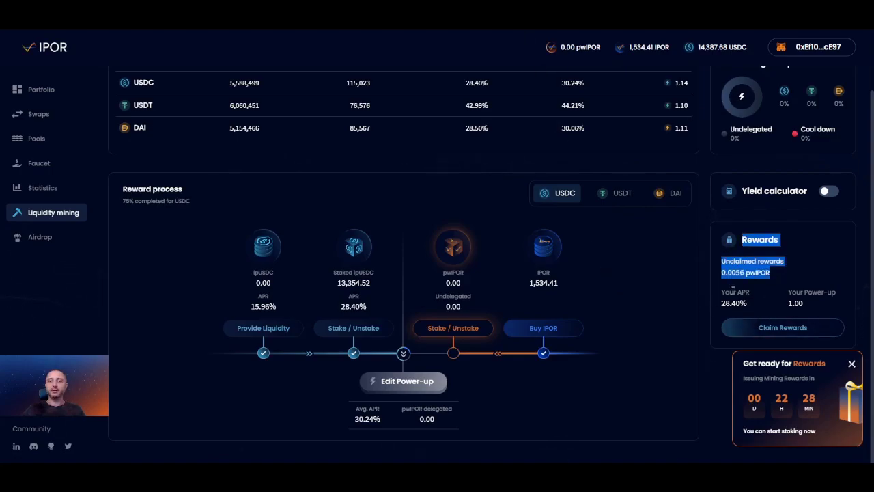
left_click(705, 276)
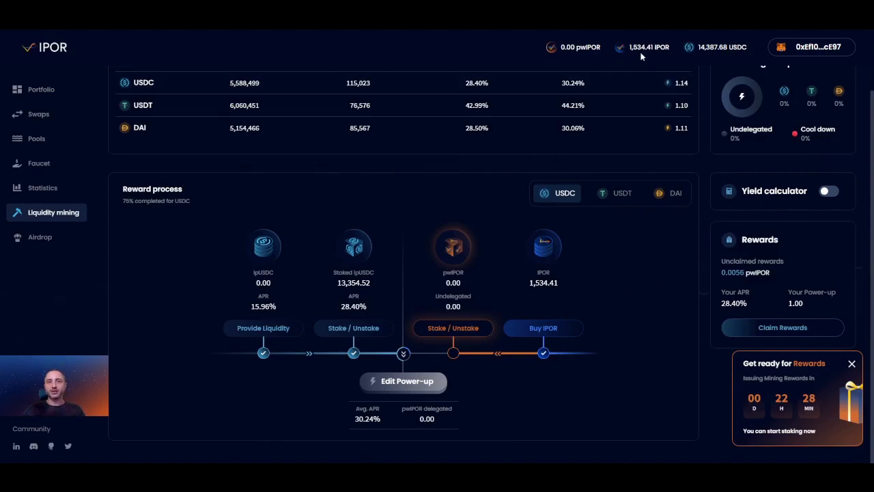
left_click_drag(528, 283, 568, 280)
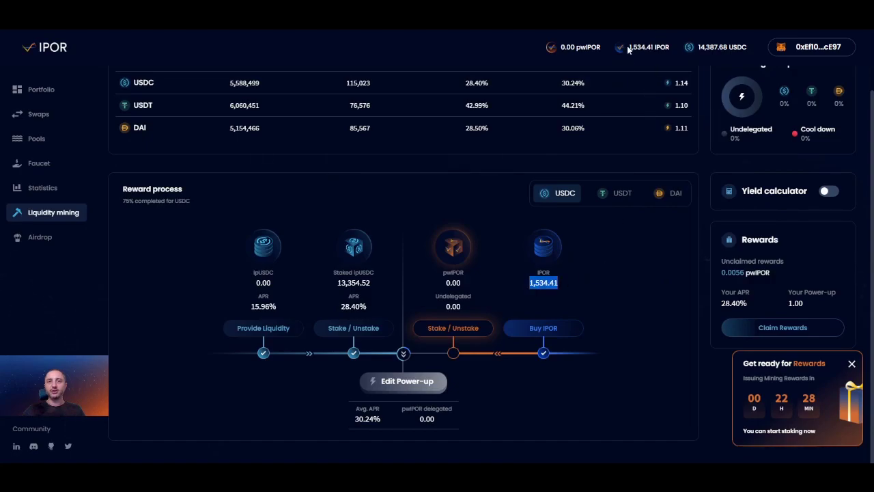
left_click_drag(627, 47, 670, 52)
left_click(619, 275)
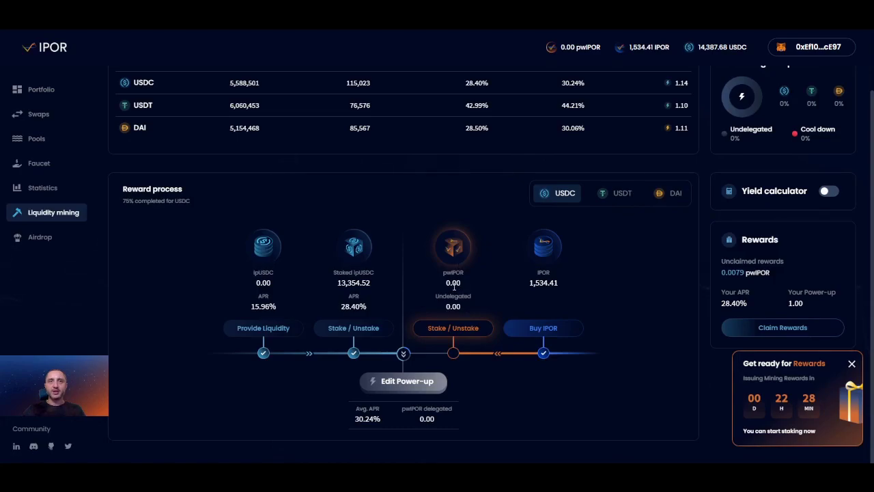
Step: Stake 50% of the available IPOR (767.20) as pwIPOR and confirm the transaction in MetaMask
left_click(453, 330)
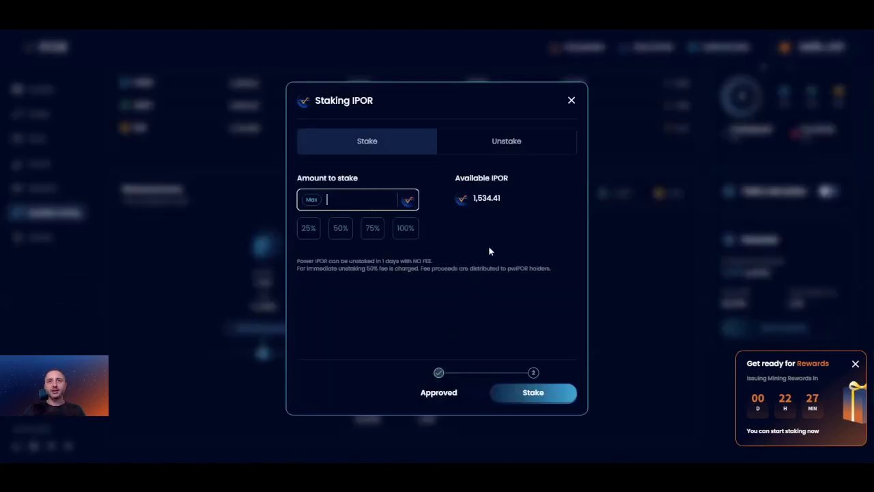
left_click(346, 229)
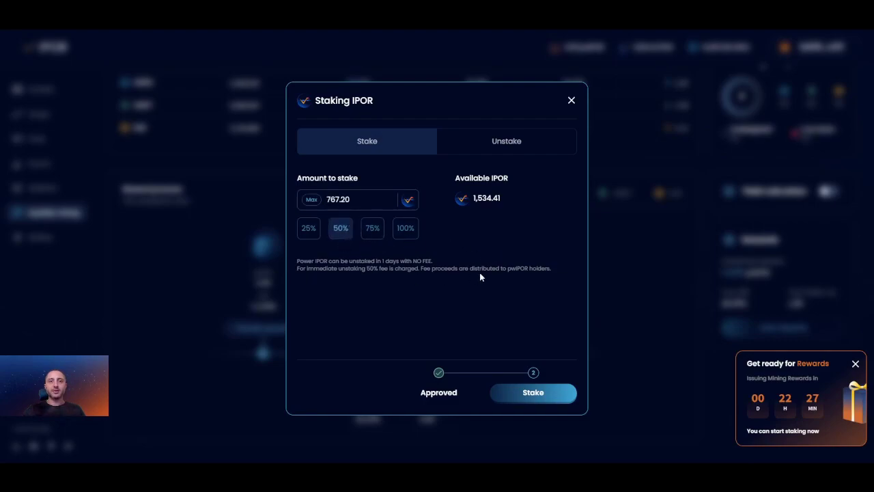
left_click(534, 392)
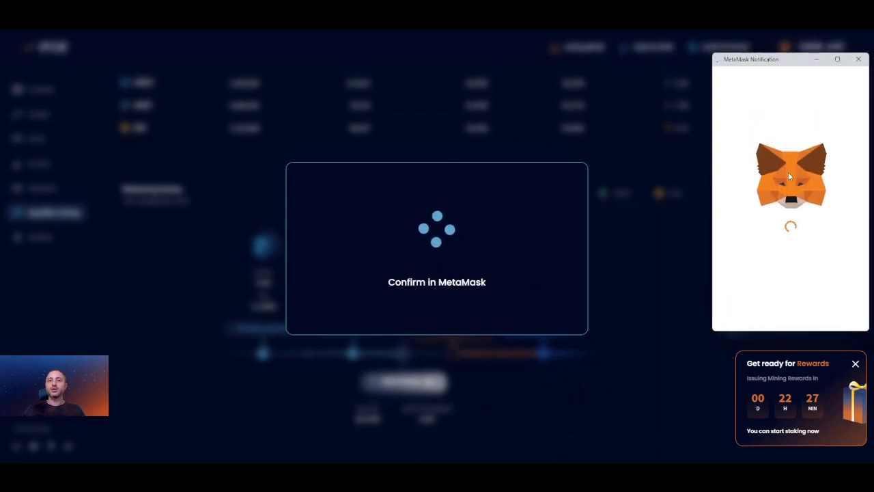
scroll(817, 251, "down", 5)
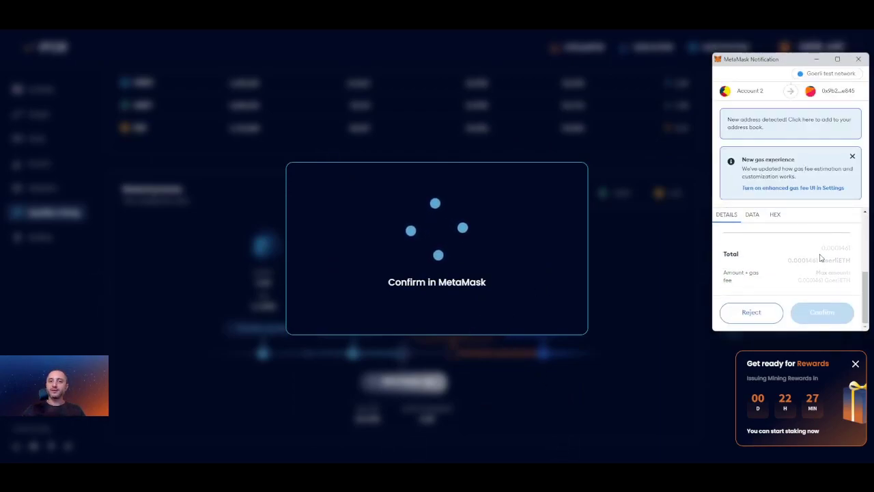
left_click(828, 314)
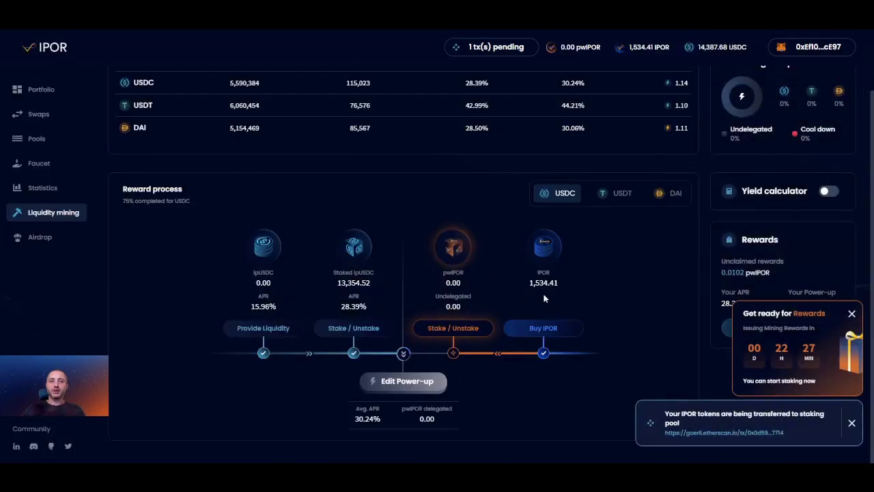
Step: Check the pwIPOR amount in the reward process while the staking transaction completes
double_click(453, 273)
left_click(454, 282)
double_click(454, 283)
left_click(455, 287)
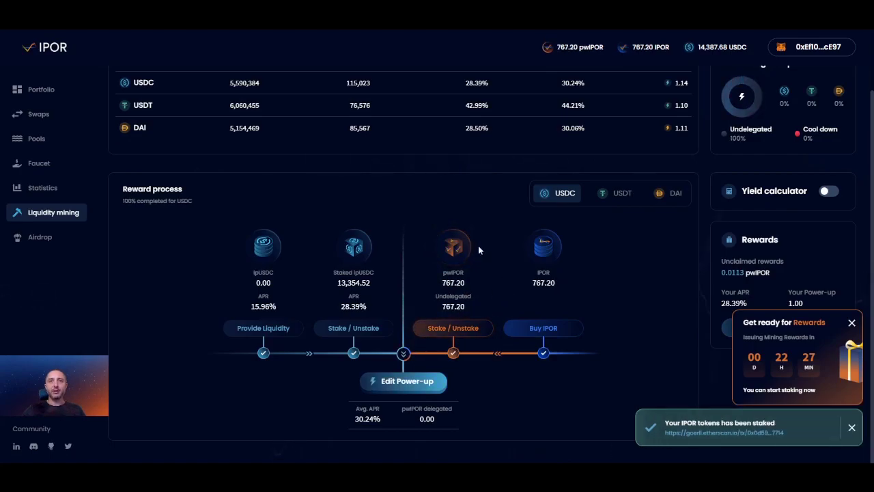
Step: Review the IPOR unstaking options and their fee terms, then close the staking dialog without unstaking
left_click(452, 328)
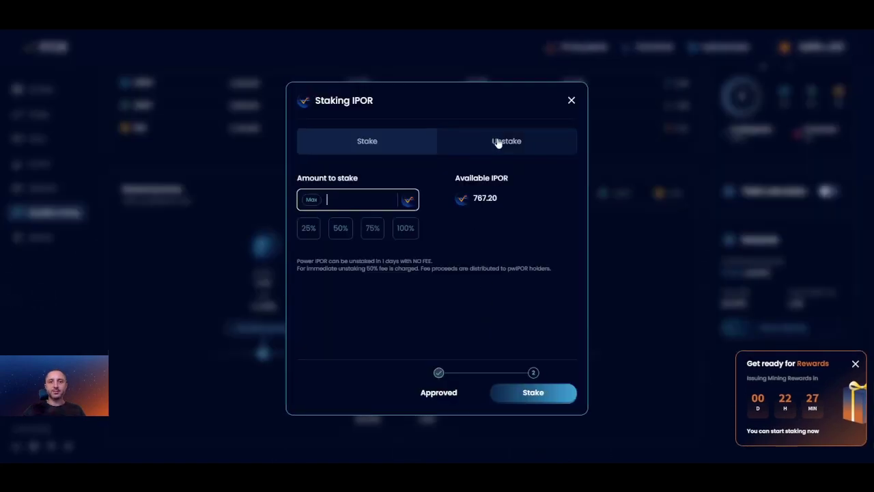
left_click(496, 141)
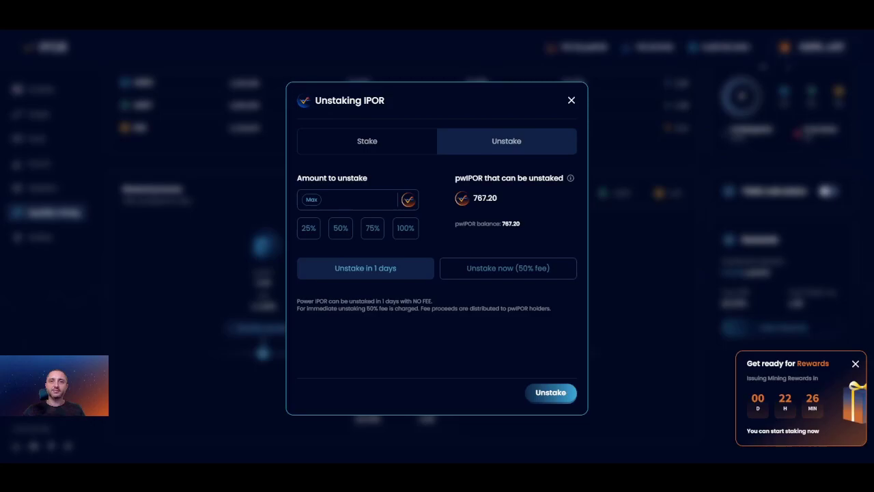
left_click(366, 140)
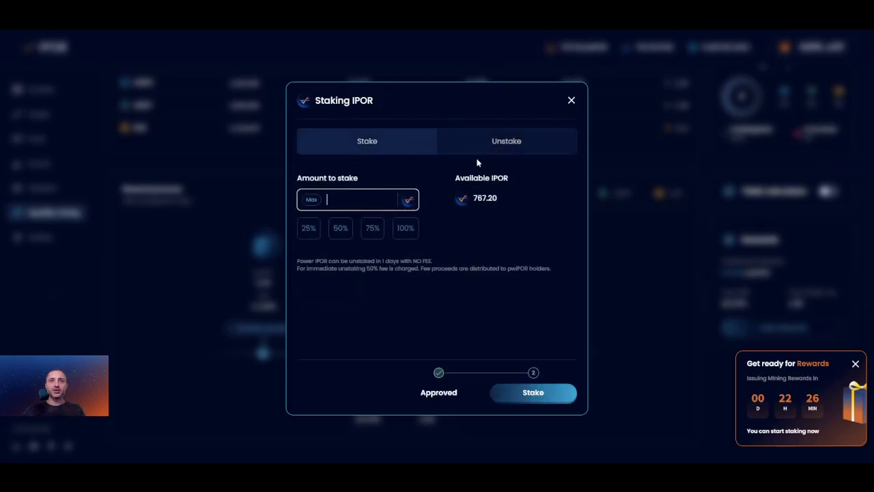
left_click(572, 101)
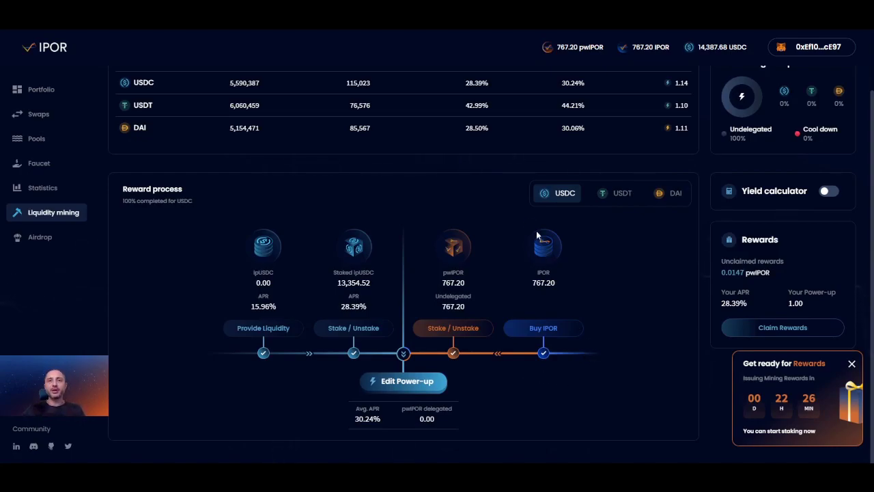
Step: Compare the pwIPOR balance in the USDC reward process with the one in the page header
left_click_drag(442, 281, 474, 284)
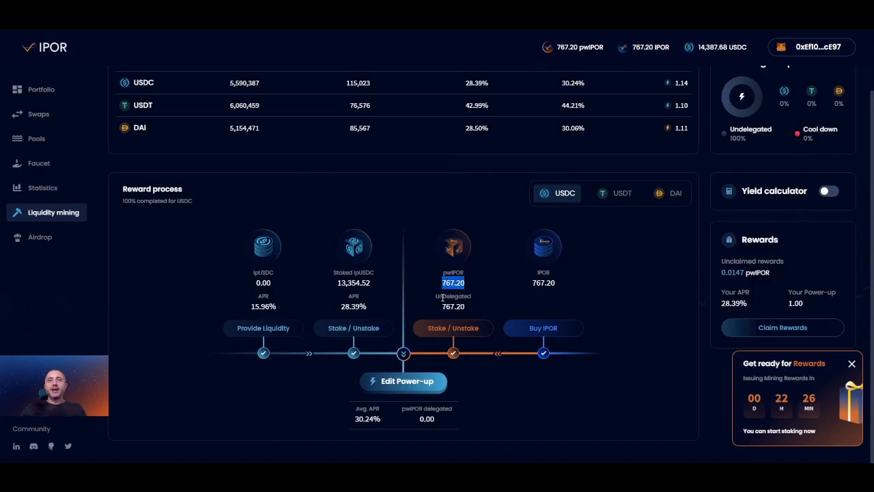
left_click_drag(559, 47, 604, 47)
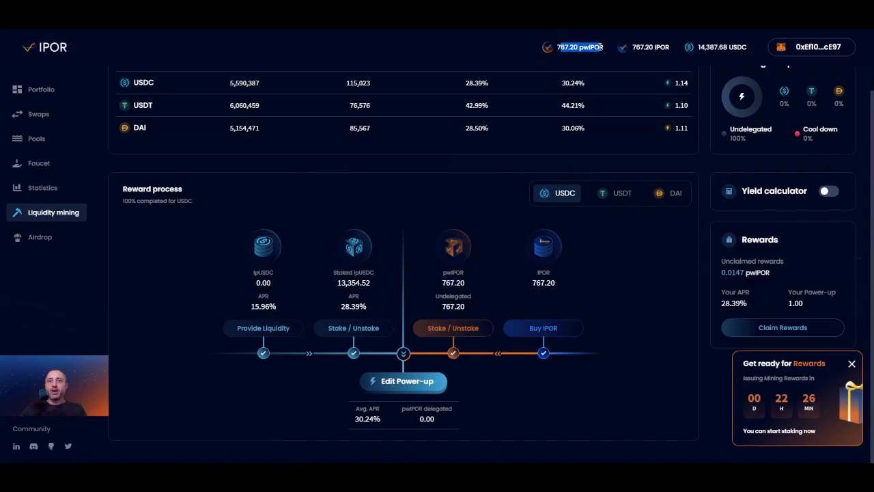
left_click(567, 46)
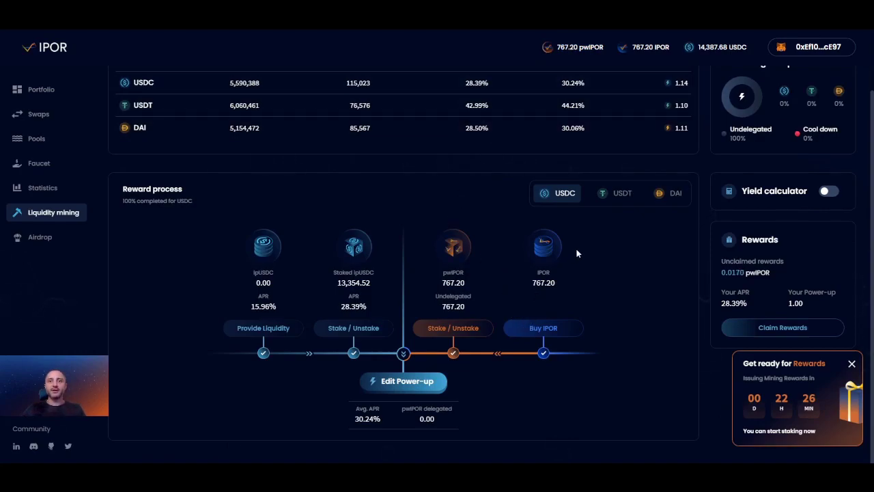
Step: Compare the pwIPOR balance across the USDC, USDT and DAI reward processes
left_click(615, 194)
left_click(666, 194)
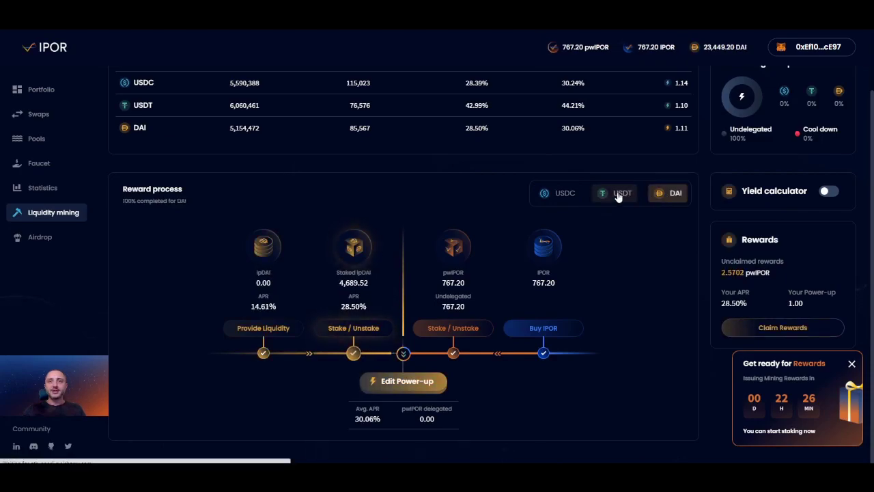
left_click(618, 194)
left_click(562, 194)
left_click(617, 194)
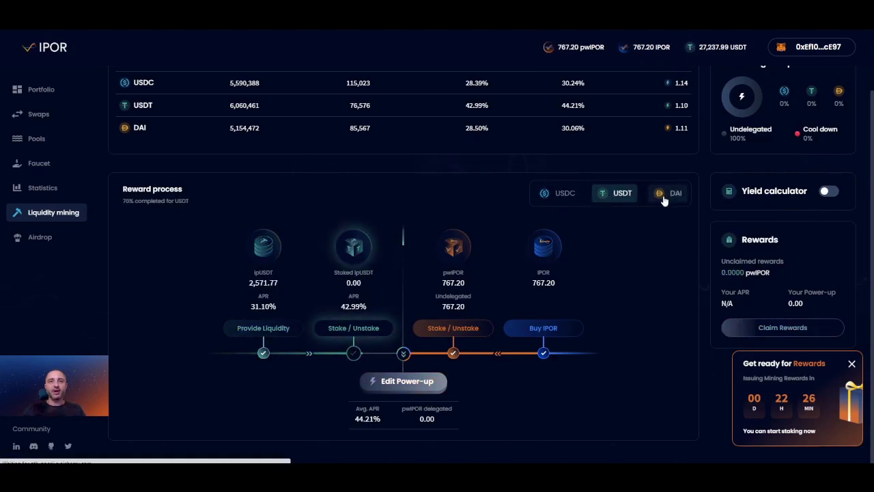
left_click(664, 196)
left_click(615, 196)
left_click(565, 195)
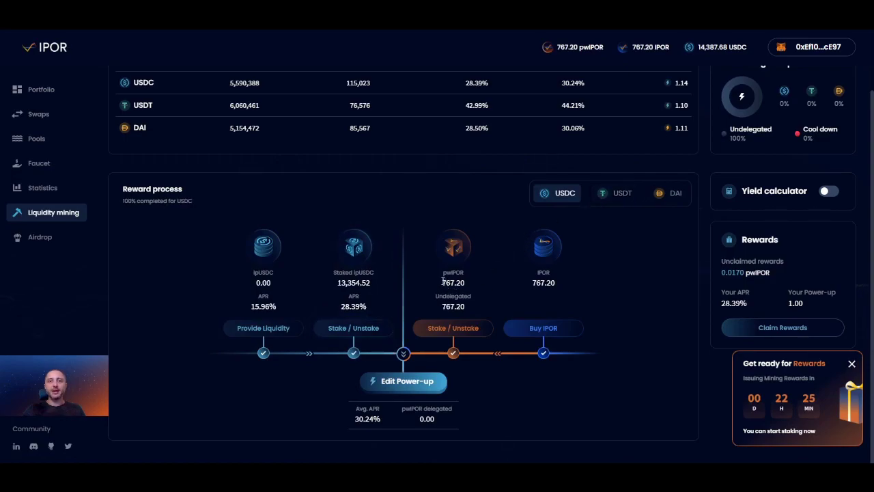
double_click(453, 282)
left_click(615, 193)
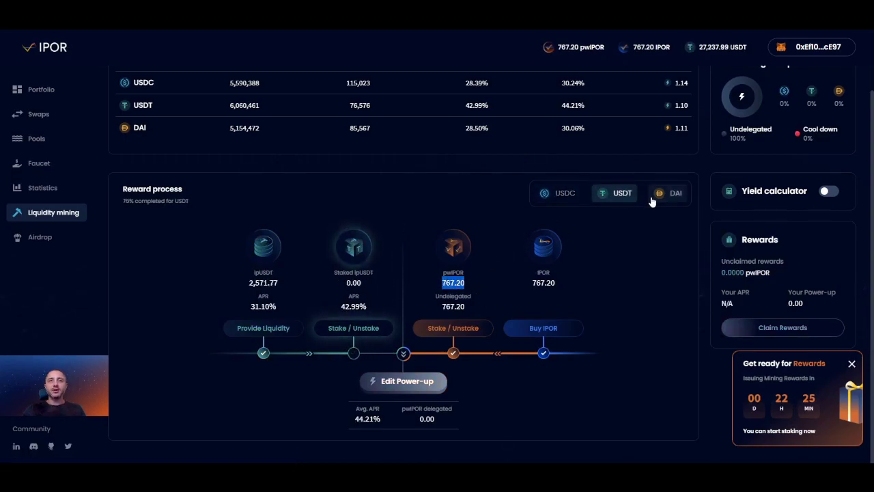
left_click(656, 196)
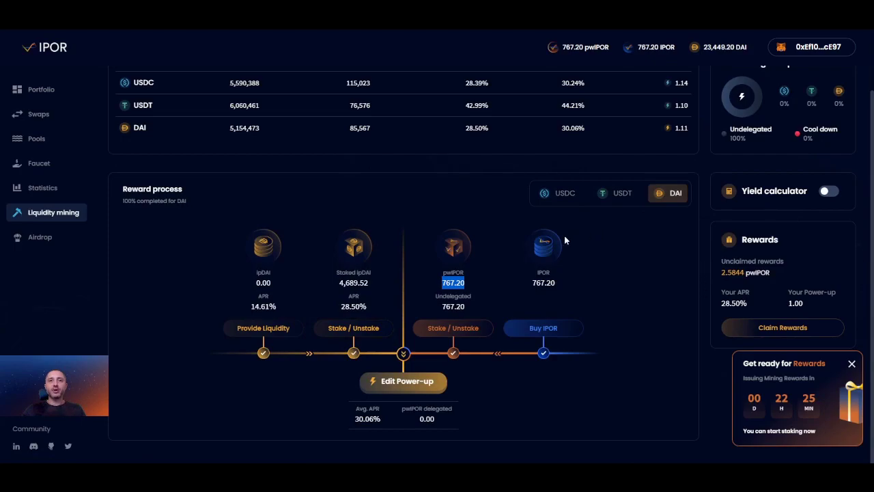
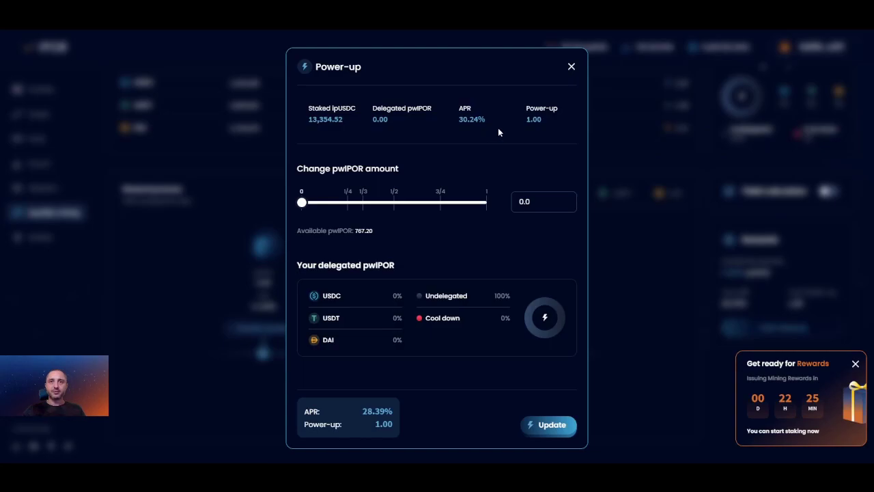
Step: Try pwIPOR amounts of 1/4, 1/3, 1/2, 3/4 and 664 to preview how the APR and power-up respond
left_click_drag(527, 110, 544, 125)
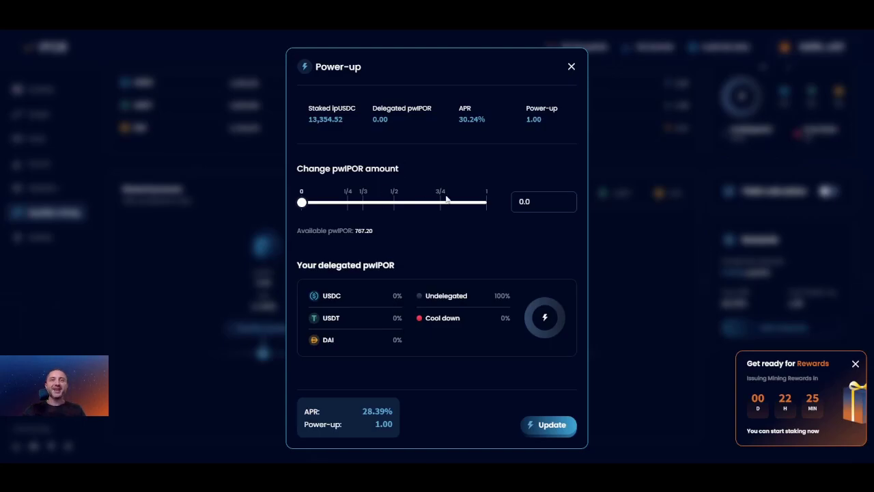
left_click_drag(302, 203, 348, 202)
left_click(363, 196)
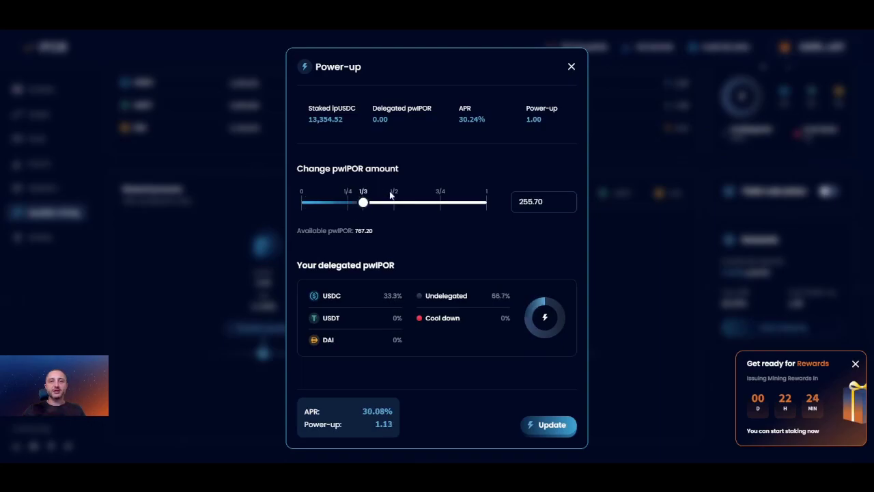
left_click(393, 196)
left_click(441, 196)
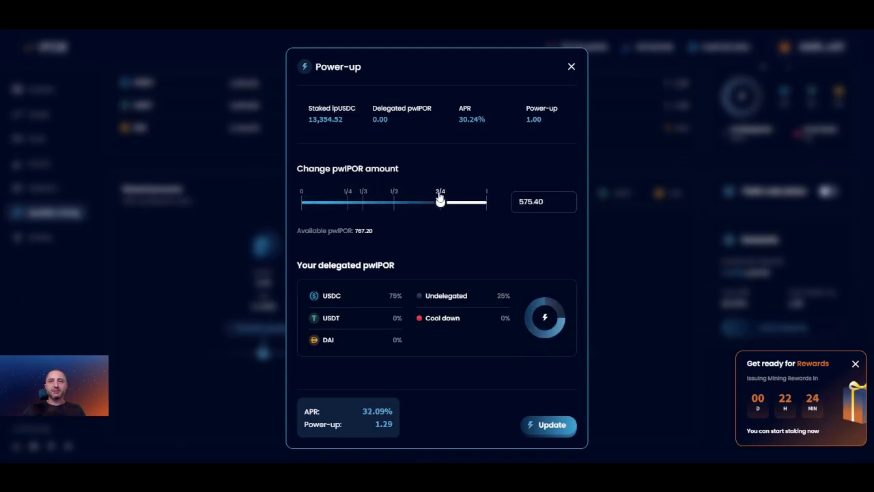
left_click(394, 196)
double_click(533, 201)
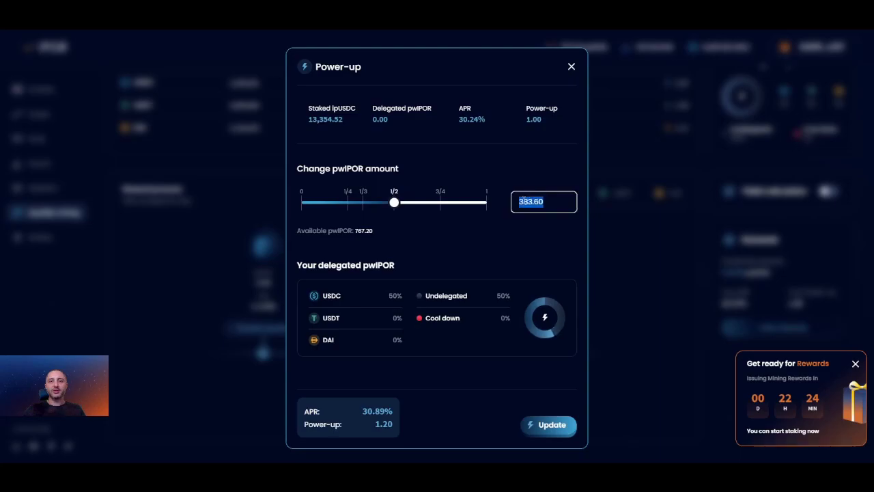
type("664")
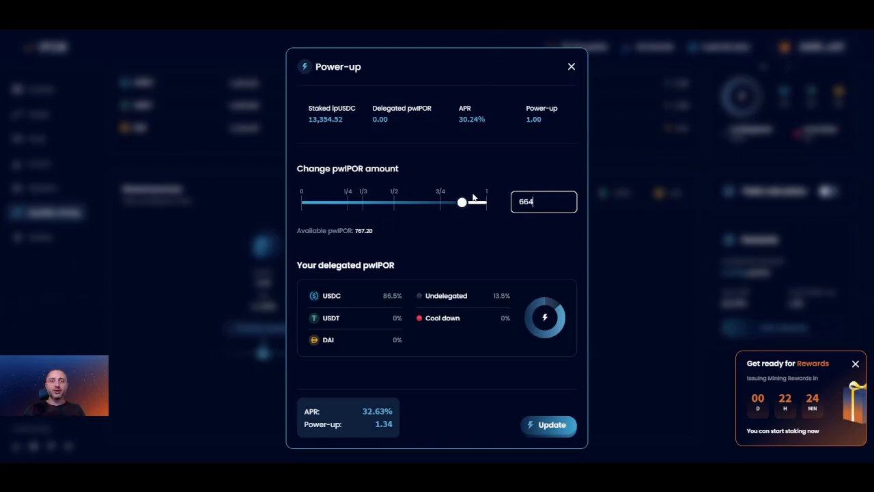
Step: Compare the projected APR at zero pwIPOR and at the full 767.20, and check the staked ipUSDC amount
left_click_drag(462, 203, 301, 203)
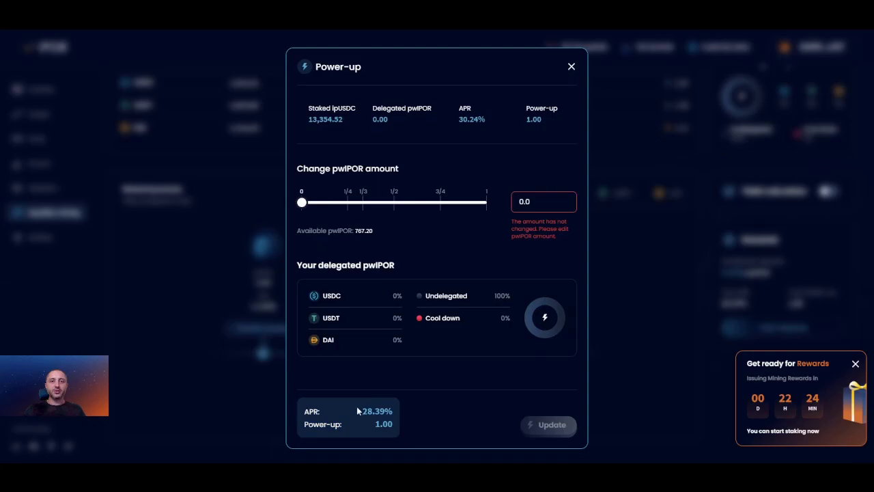
left_click_drag(362, 411, 395, 412)
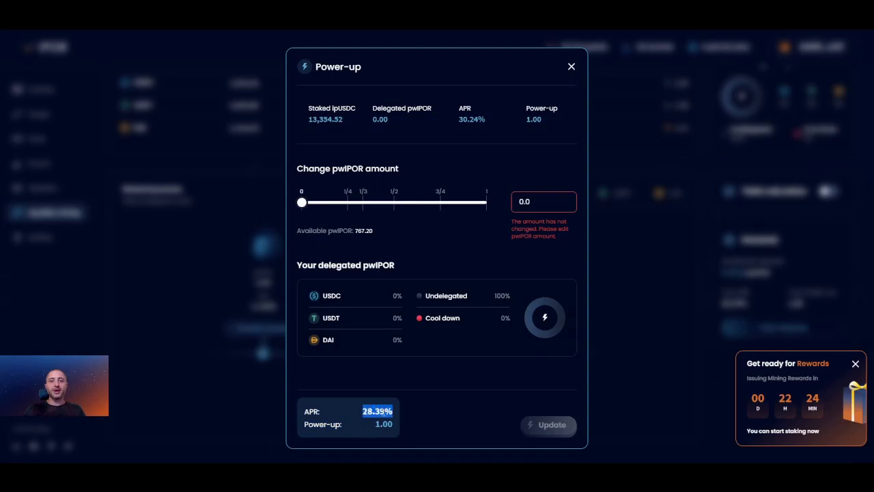
left_click(395, 412)
left_click_drag(302, 202, 487, 204)
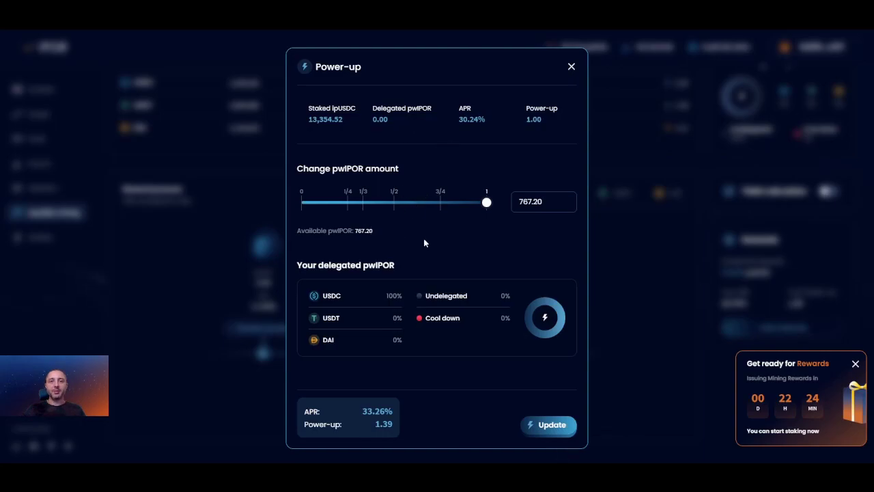
left_click_drag(308, 120, 343, 119)
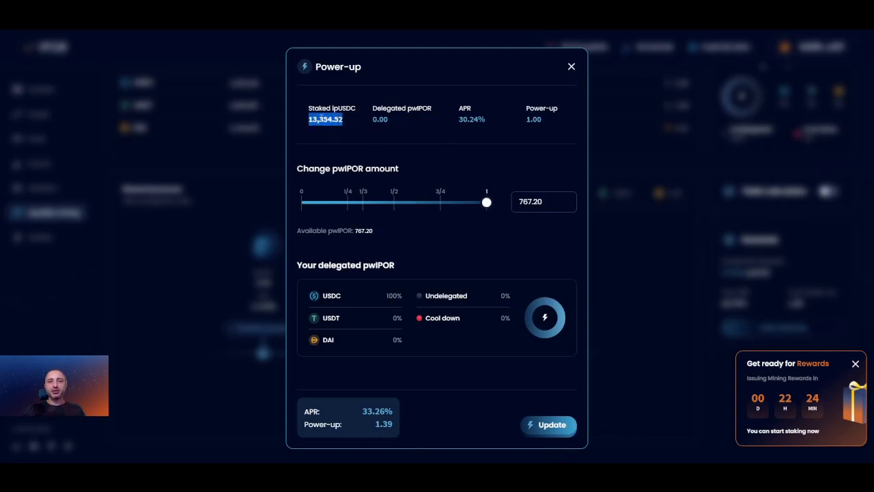
left_click(323, 119)
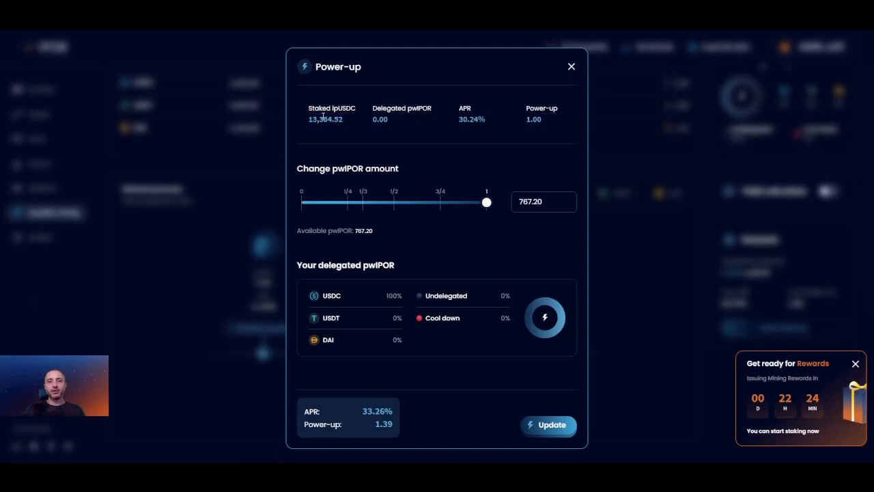
Step: Examine the maximum pwIPOR amount and how the delegated pwIPOR is distributed across the pools
mouse_move(486, 202)
left_mouse_down()
mouse_move(346, 202)
mouse_move(489, 204)
left_mouse_up()
double_click(529, 203)
left_click_drag(547, 203, 524, 228)
mouse_move(486, 202)
left_mouse_down()
mouse_move(298, 202)
mouse_move(500, 202)
left_mouse_up()
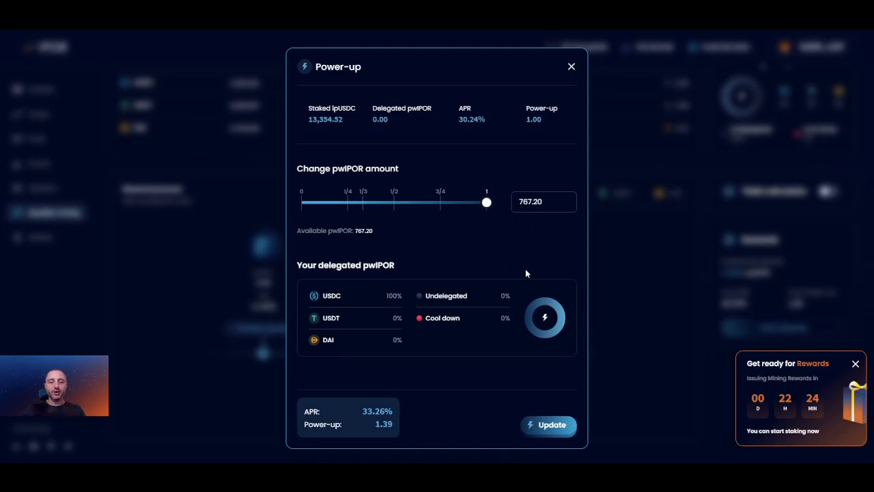
mouse_move(486, 202)
left_mouse_down()
mouse_move(298, 203)
mouse_move(497, 209)
left_mouse_up()
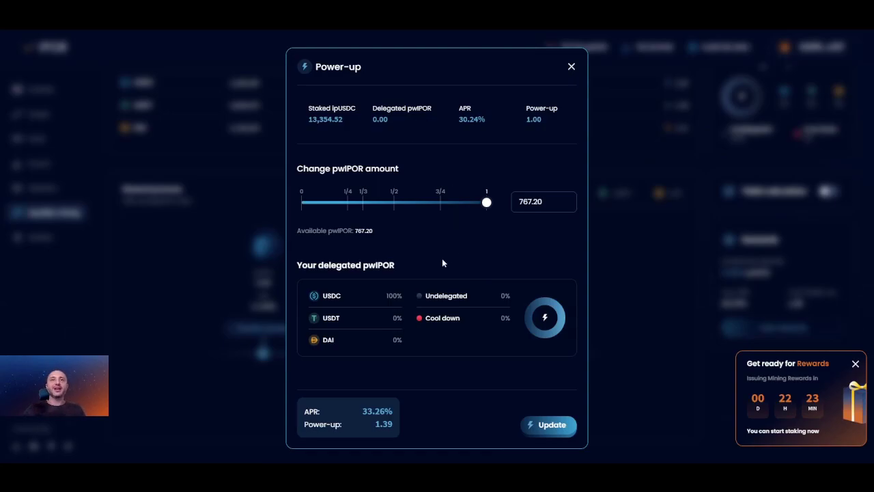
left_click_drag(296, 268, 418, 266)
left_click_drag(365, 202, 495, 207)
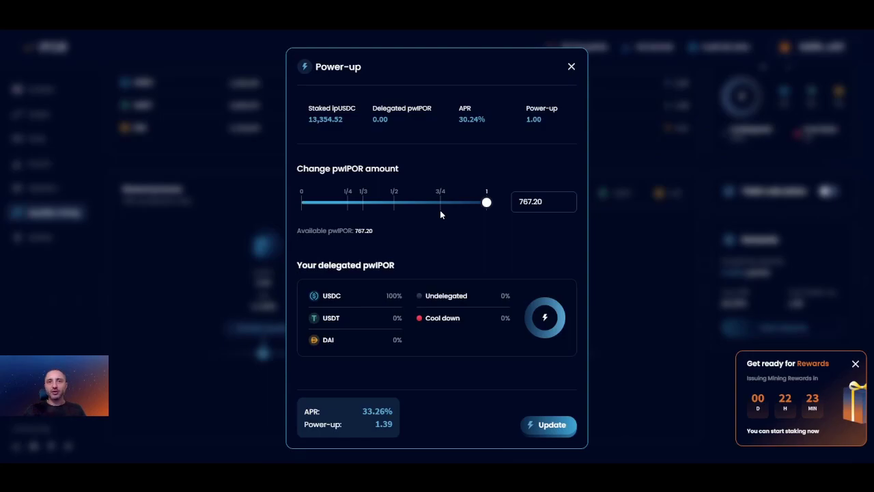
Step: Try partial pwIPOR amounts of 407.00, 329.66 and 559.75 while examining the Undelegated and Cool down shares
left_click_drag(486, 202, 400, 202)
left_click_drag(468, 331, 440, 273)
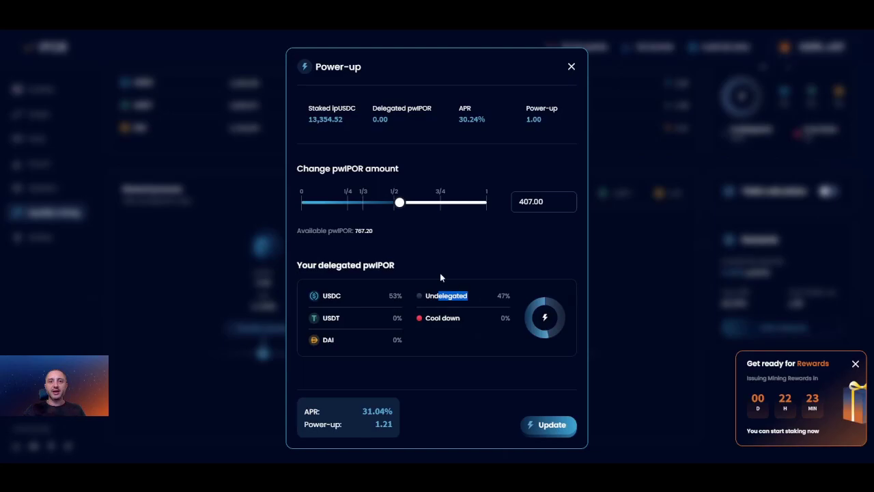
left_click_drag(400, 202, 381, 203)
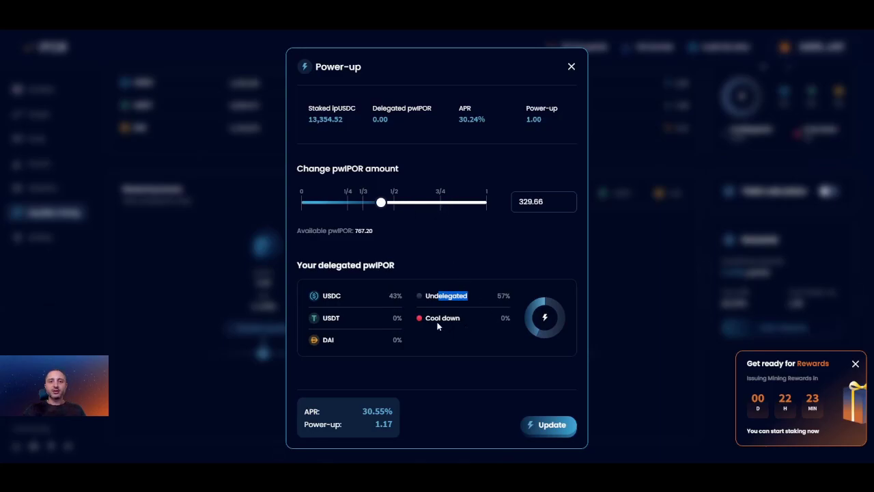
left_click_drag(435, 318, 461, 318)
left_click_drag(382, 202, 436, 203)
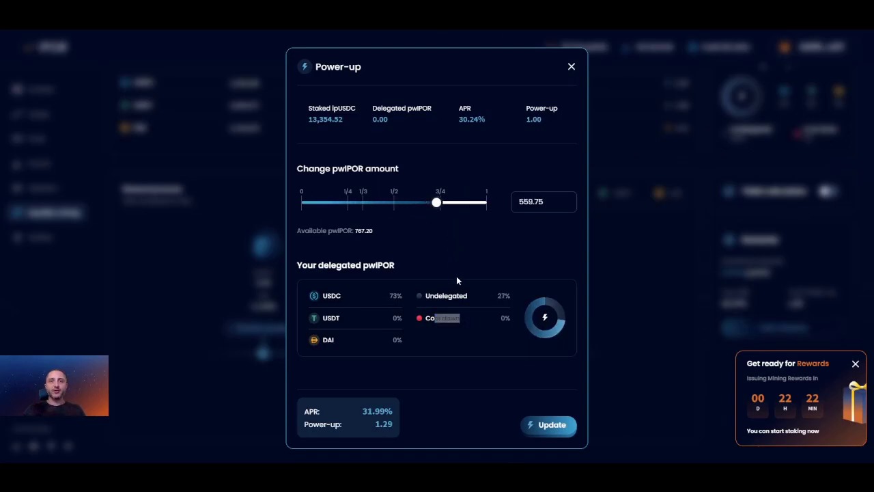
Step: Delegate the full 767.20 pwIPOR to USDC and confirm the power-up transaction in MetaMask
left_click_drag(438, 205, 488, 203)
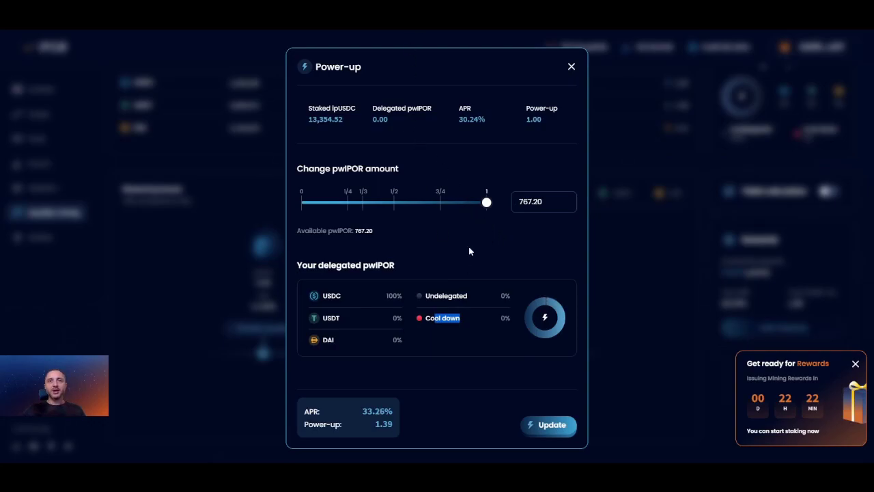
left_click(552, 425)
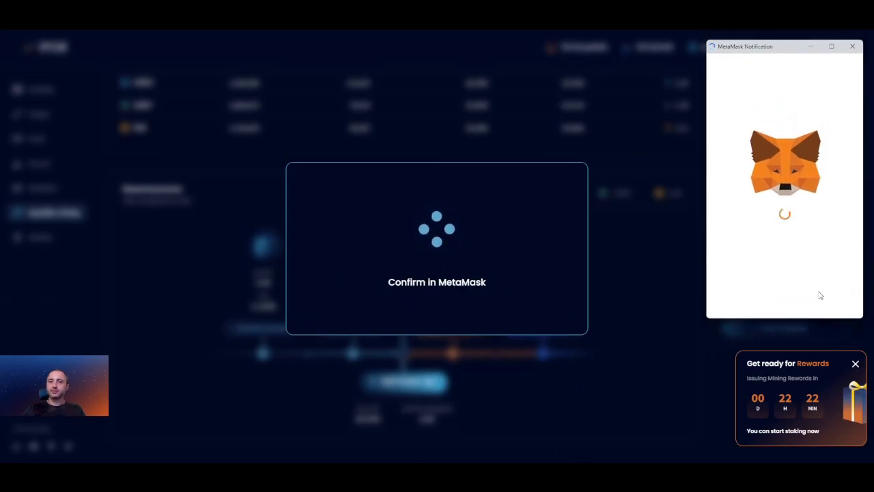
scroll(819, 280, "down", 5)
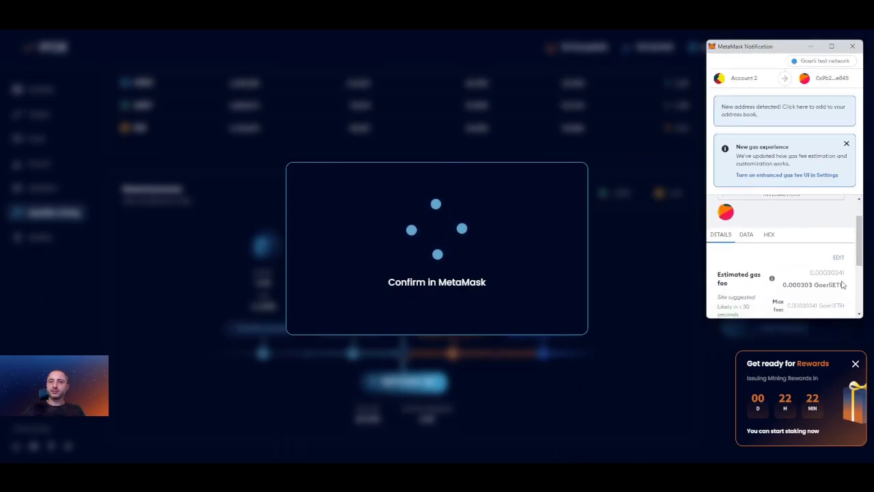
left_click(820, 305)
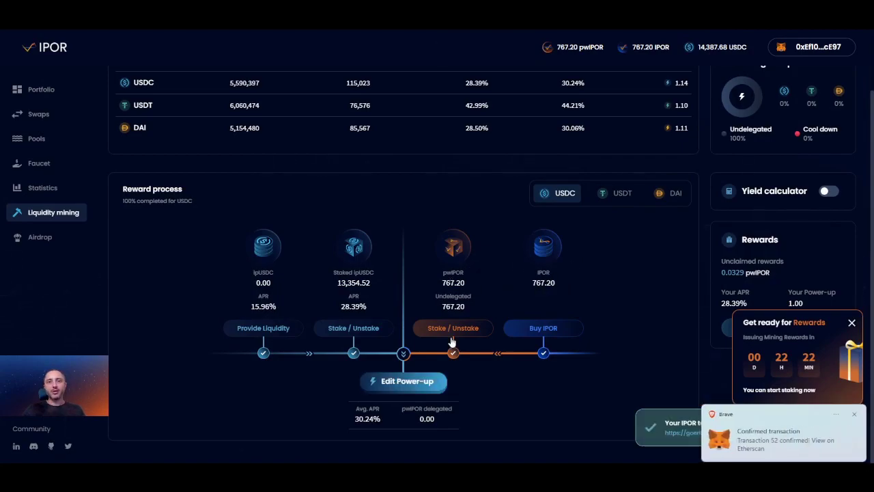
Step: Check the APR and delegated pwIPOR in the USDC reward process, and the unclaimed rewards
left_click_drag(354, 418, 440, 420)
left_click(418, 419)
double_click(432, 421)
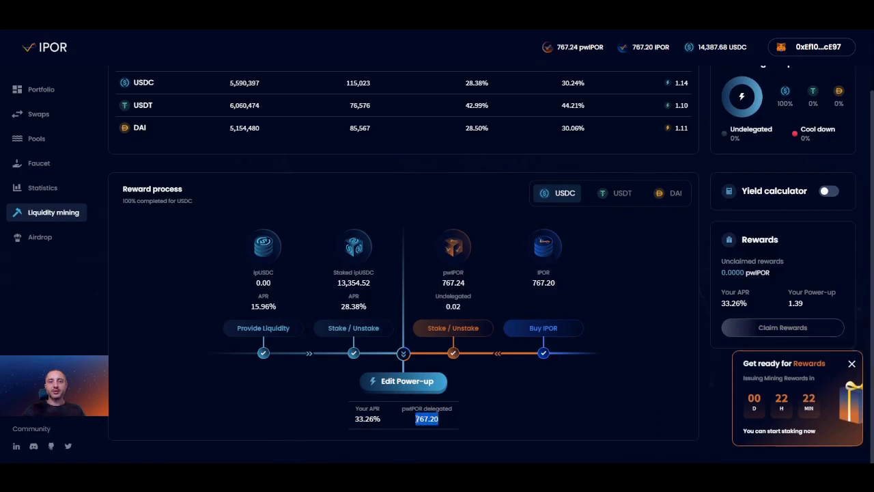
left_click(443, 418)
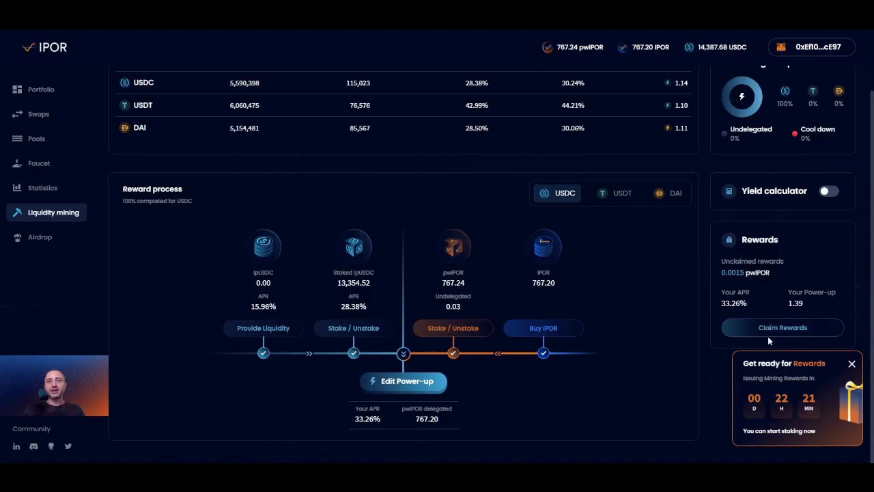
left_click_drag(745, 273, 736, 273)
left_click(763, 276)
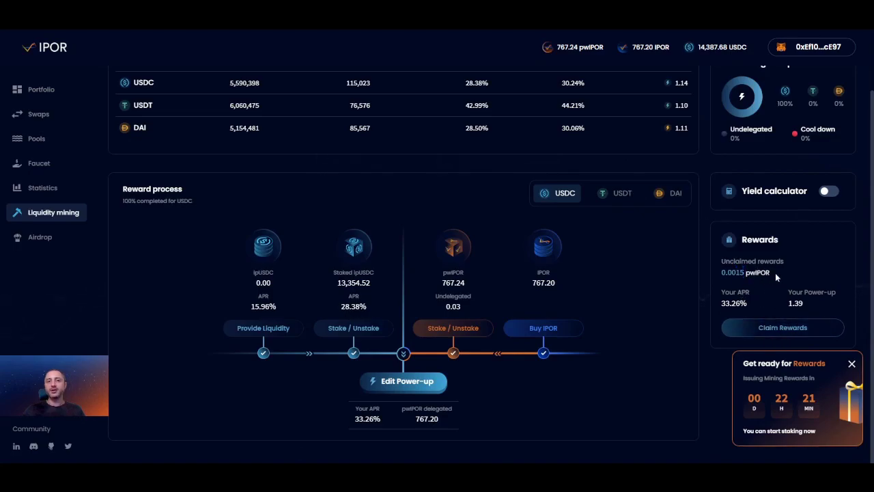